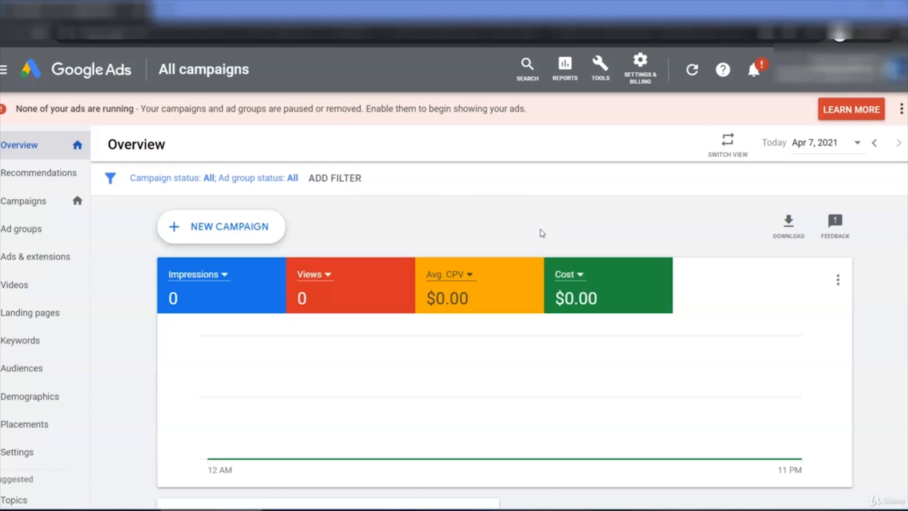
Step: Examine the metric choices for the Avg. CPV card and the date range presets on the campaigns overview
{"action": "mouse_move", "coordinate": [247, 350]}
{"action": "left_click", "coordinate": [468, 274]}
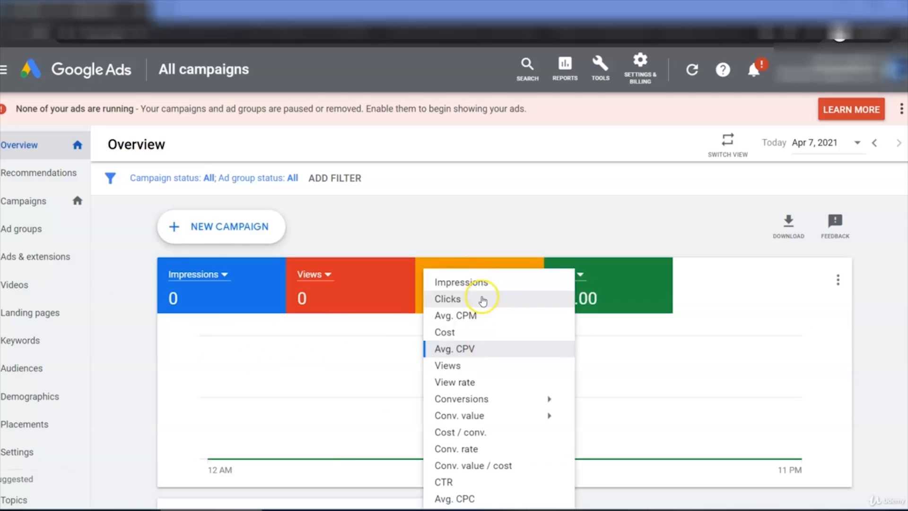
{"action": "left_click", "coordinate": [529, 236]}
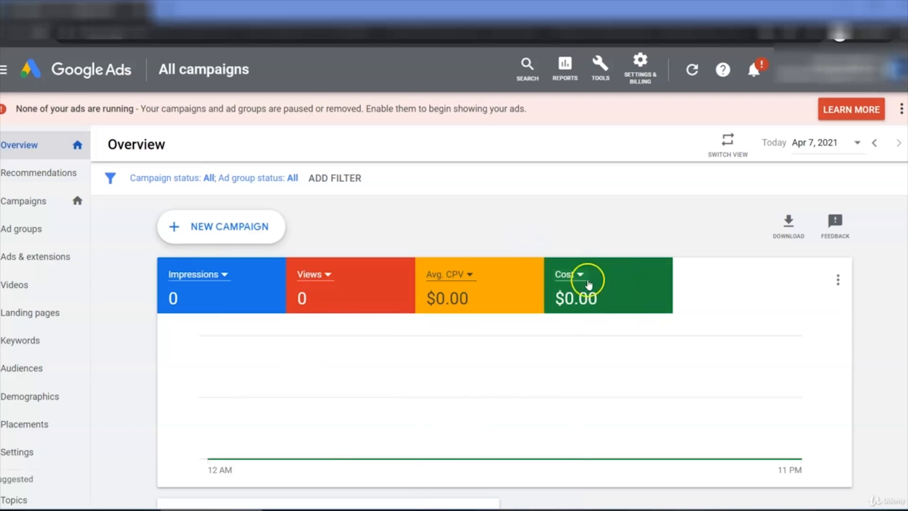
{"action": "left_click", "coordinate": [816, 144]}
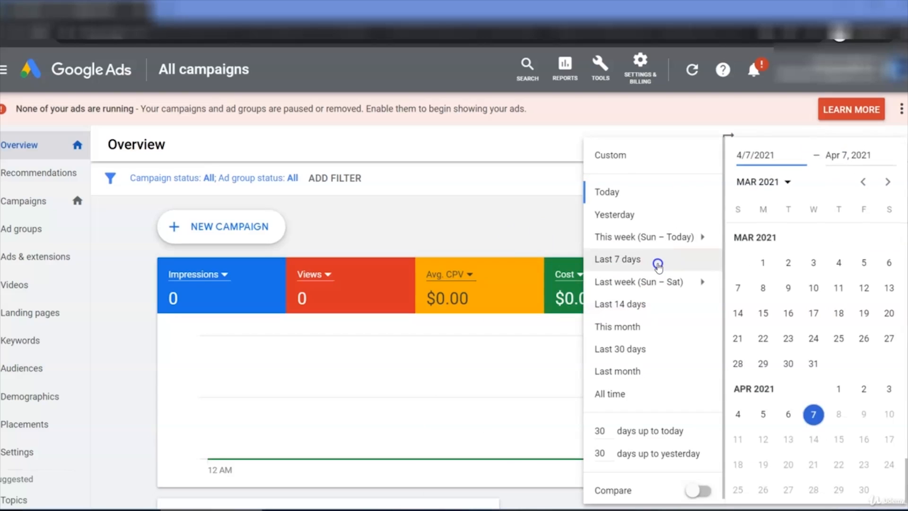
{"action": "left_click", "coordinate": [500, 233]}
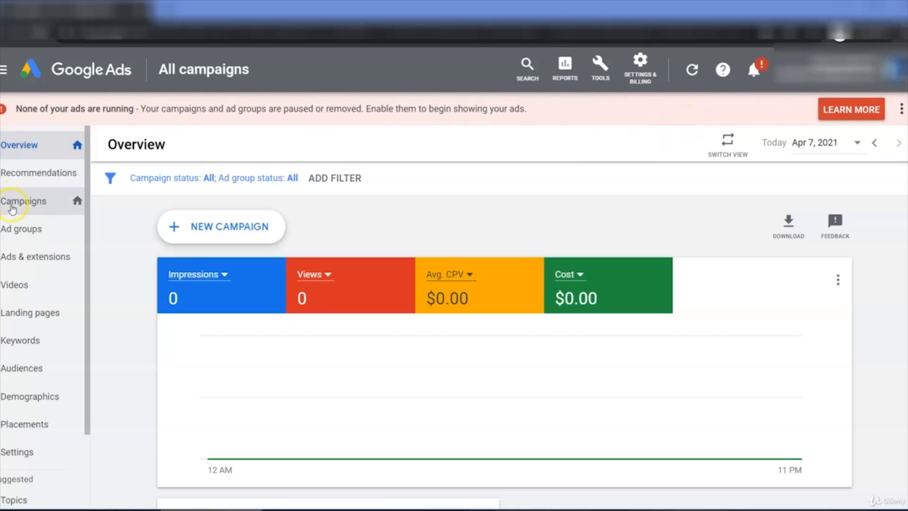
{"action": "left_click", "coordinate": [37, 202]}
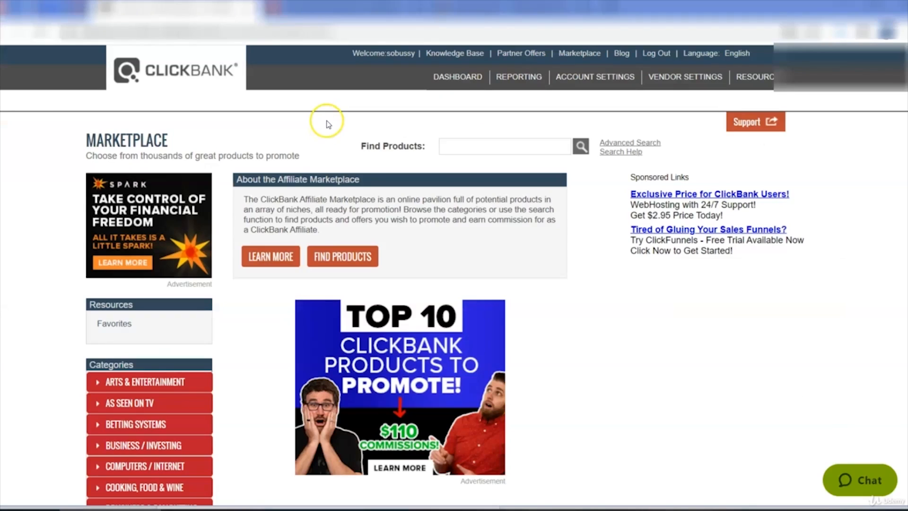
Step: Switch to ClickBank to examine the marketplace categories, and bring up the His Secret Obsession affiliate resources page
{"action": "scroll", "coordinate": [250, 306], "scroll_direction": "down", "scroll_amount": 5}
{"action": "scroll", "coordinate": [126, 410], "scroll_direction": "down", "scroll_amount": 3}
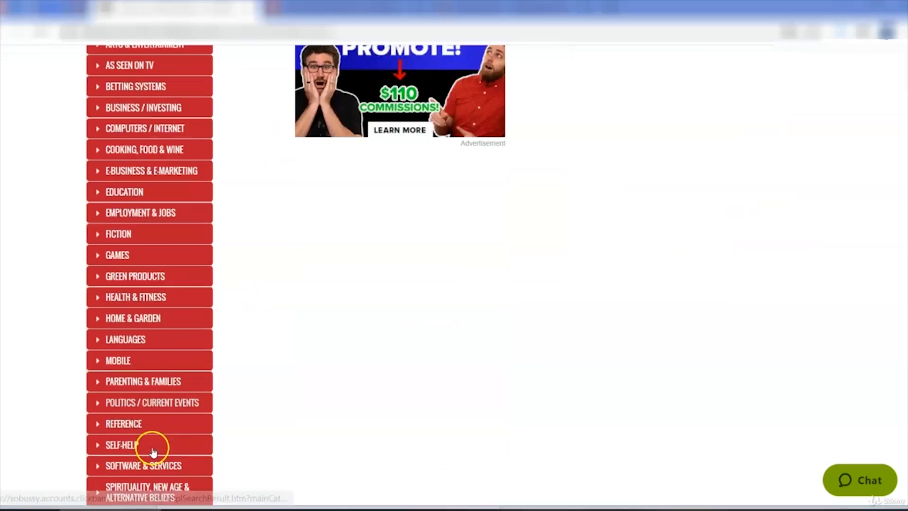
{"action": "left_click", "coordinate": [345, 7]}
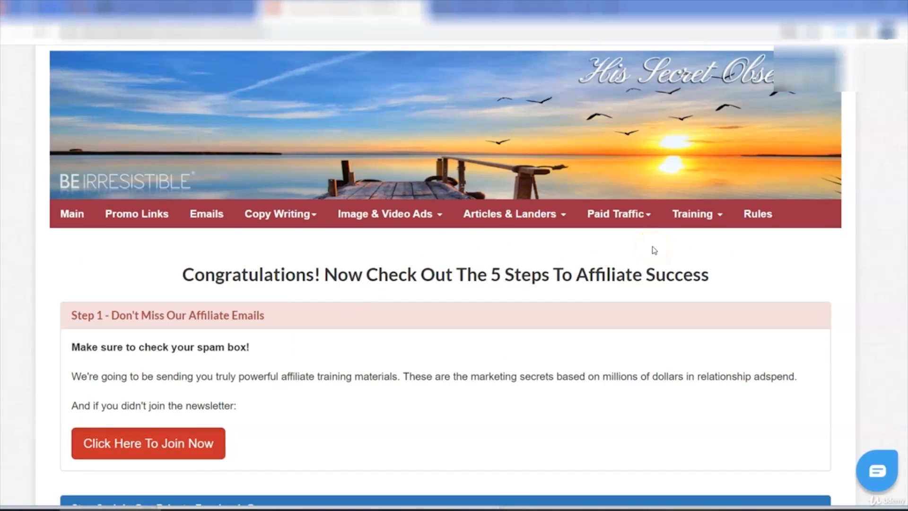
Step: Switch to ClickFunnels and examine the full URL and the domain of the Test Funnel's Optin page
{"action": "left_click", "coordinate": [483, 5]}
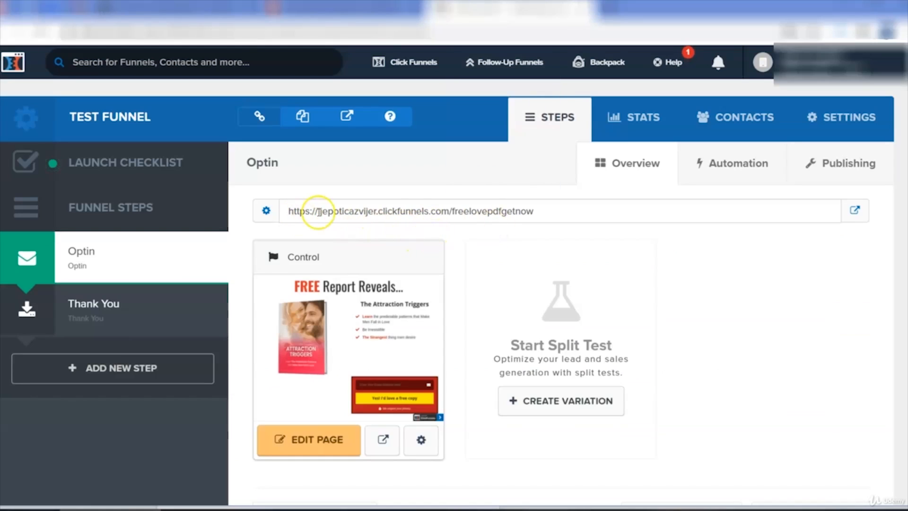
{"action": "left_click_drag", "start_coordinate": [316, 209], "coordinate": [541, 214]}
{"action": "left_click", "coordinate": [480, 215]}
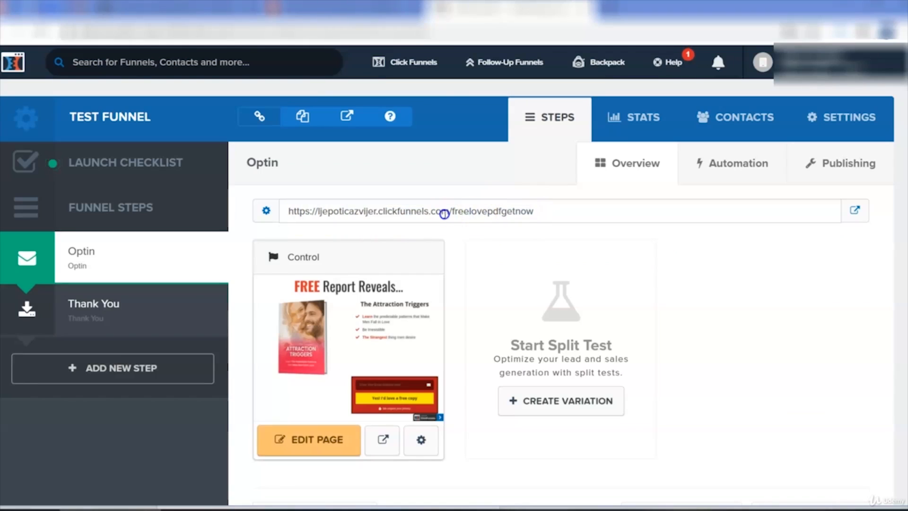
{"action": "left_click_drag", "start_coordinate": [315, 211], "coordinate": [431, 211]}
{"action": "left_click", "coordinate": [413, 229]}
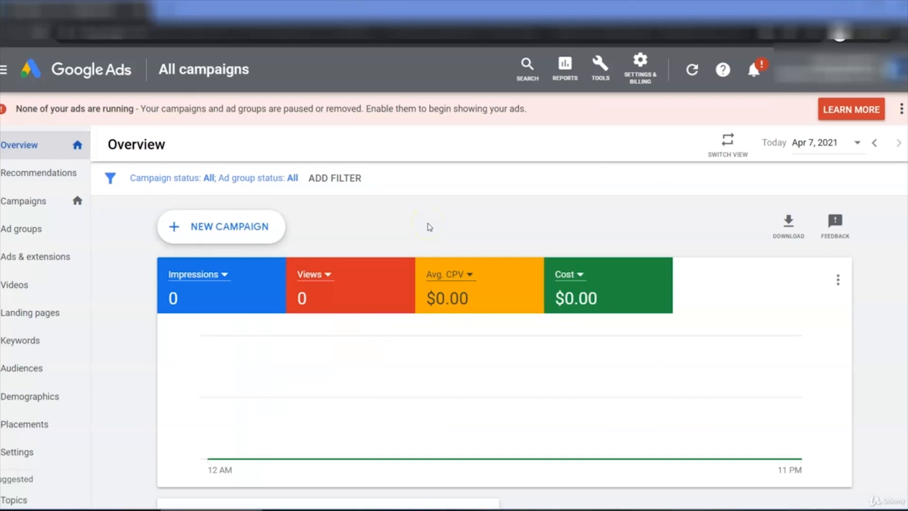
Step: Switch back to Google Ads and start a new campaign, reviewing the available campaign goals
{"action": "left_click", "coordinate": [220, 238]}
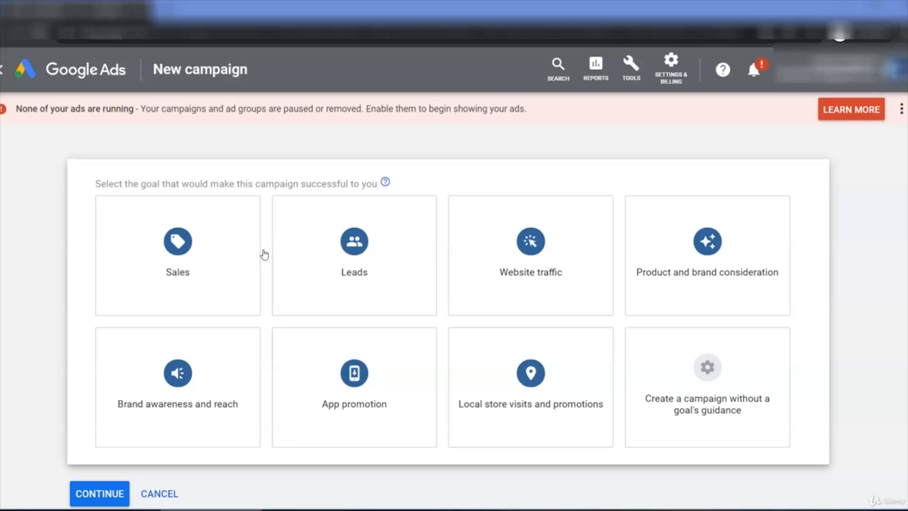
{"action": "left_click", "coordinate": [263, 258]}
{"action": "mouse_move", "coordinate": [757, 399]}
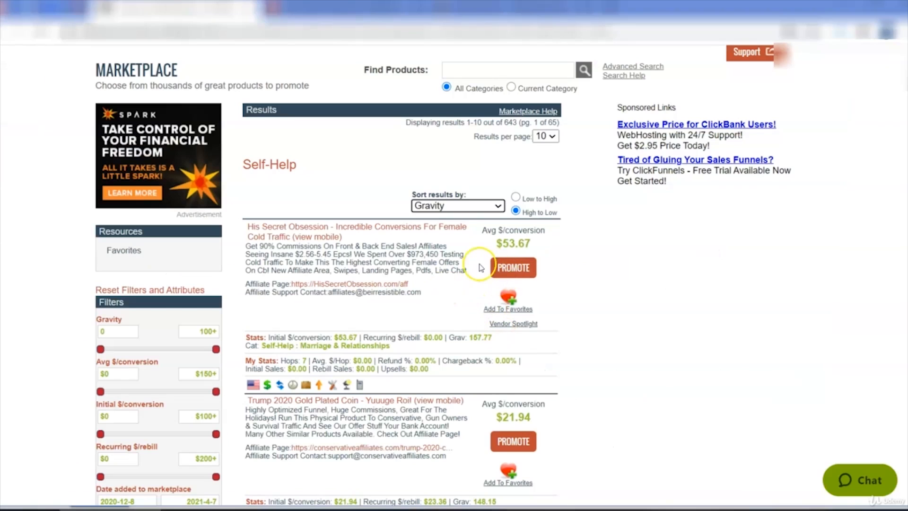
Step: Generate a HopLink for the His Secret Obsession offer in ClickBank, copy it and close the HopLink generator
{"action": "scroll", "coordinate": [474, 267], "scroll_direction": "up", "scroll_amount": 2}
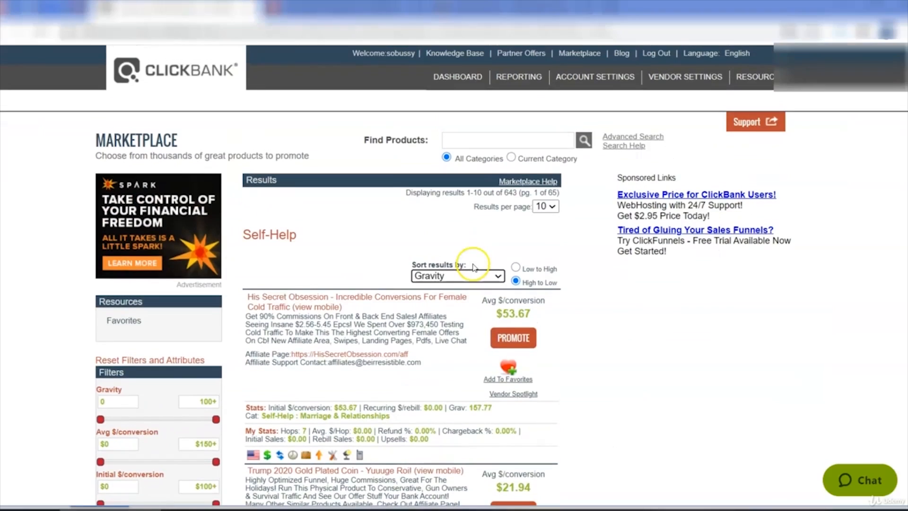
{"action": "left_click", "coordinate": [517, 338]}
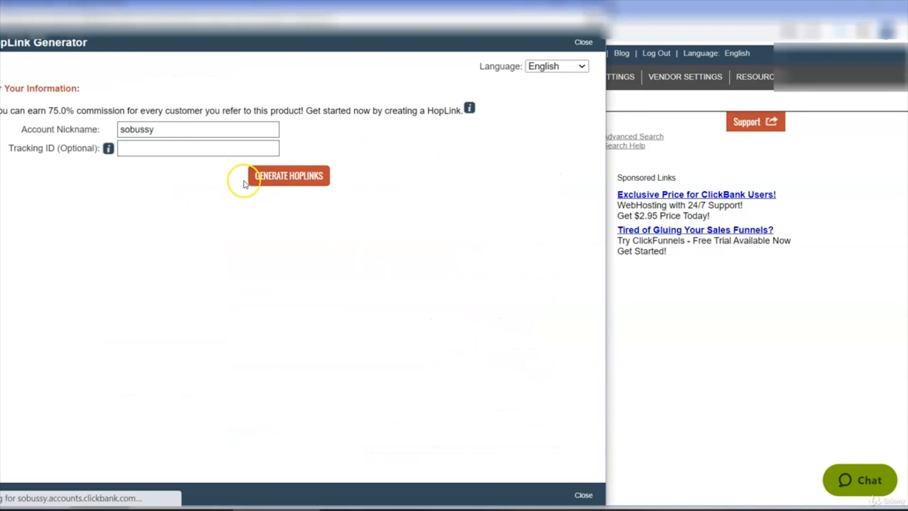
{"action": "left_click", "coordinate": [274, 184]}
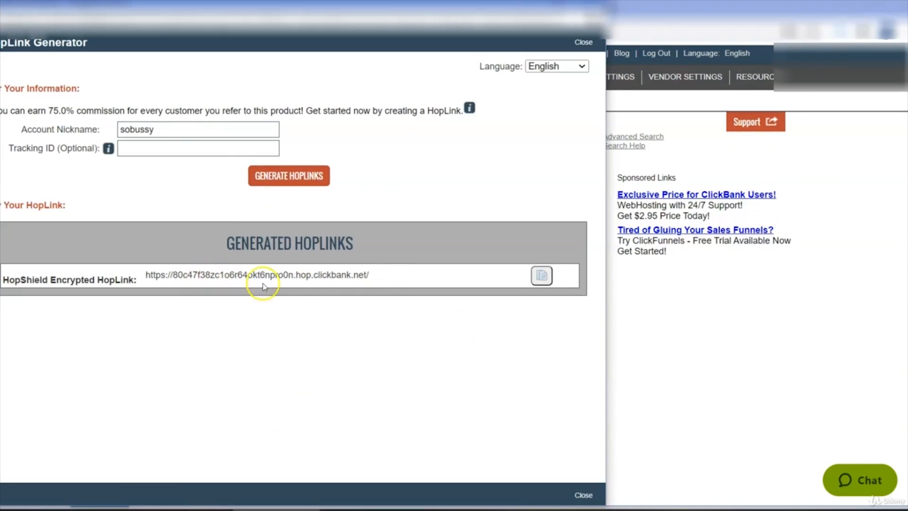
{"action": "left_click", "coordinate": [542, 275]}
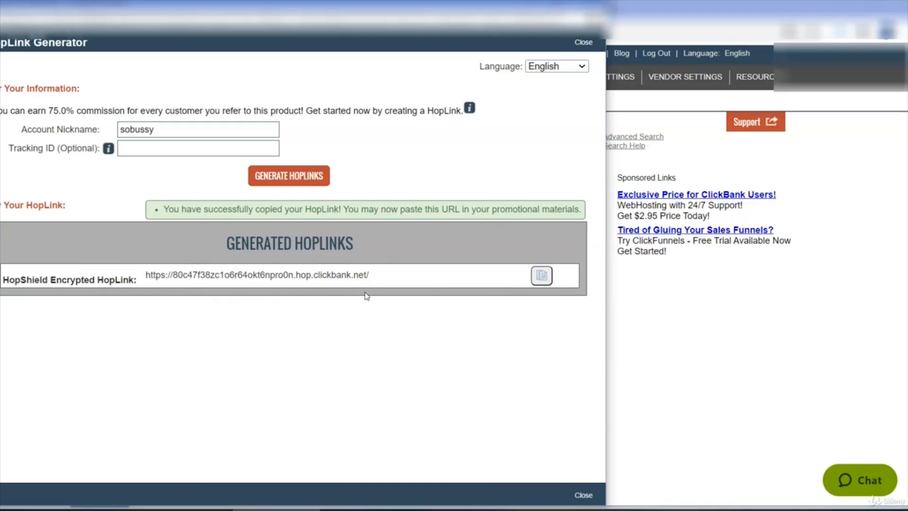
{"action": "left_click", "coordinate": [584, 40]}
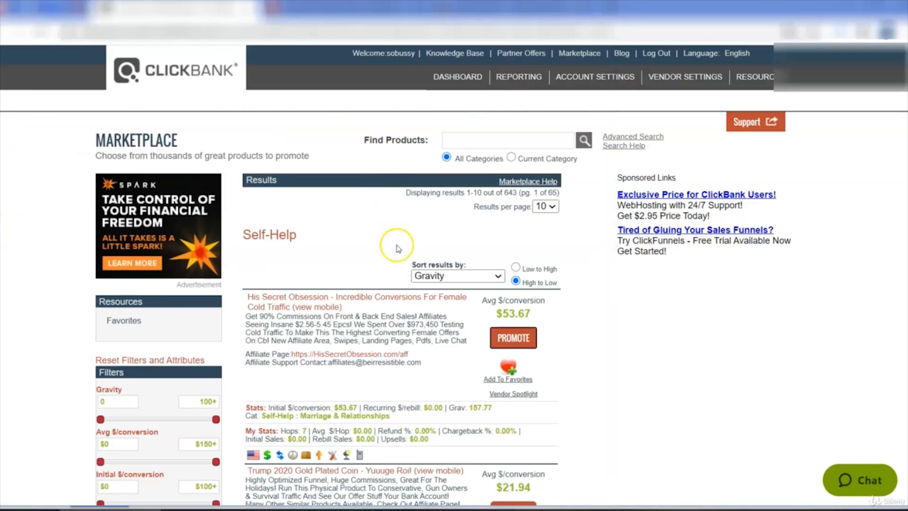
Step: Switch to the ClickFunnels Test Funnel and examine the domain part of the Optin page's URL
{"action": "left_click", "coordinate": [499, 13]}
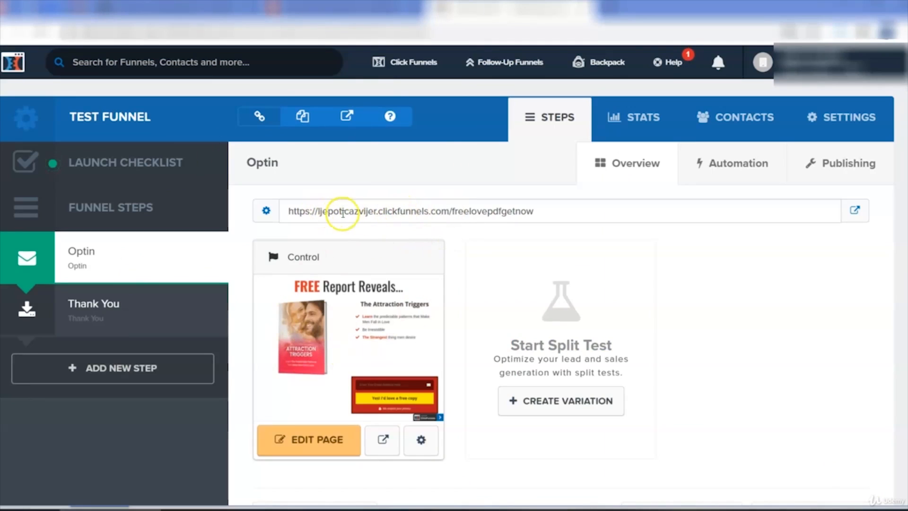
{"action": "left_click_drag", "start_coordinate": [319, 212], "coordinate": [446, 214]}
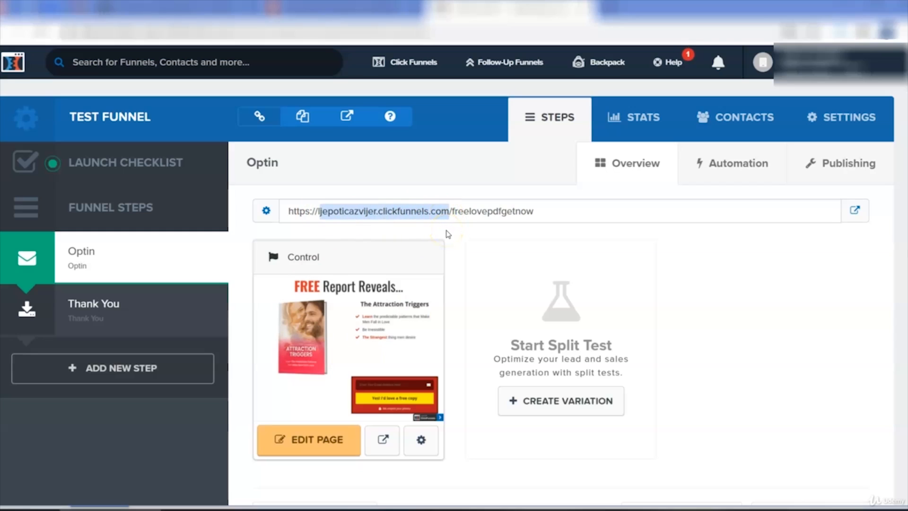
{"action": "left_click", "coordinate": [410, 228]}
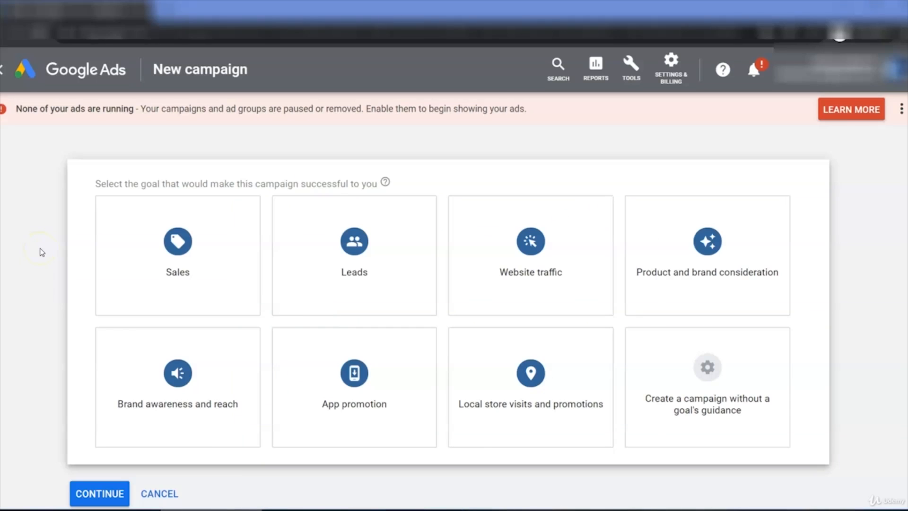
Step: In Google Ads, choose Leads as the campaign goal and Search as the campaign type, and continue to the campaign settings
{"action": "left_click", "coordinate": [340, 260]}
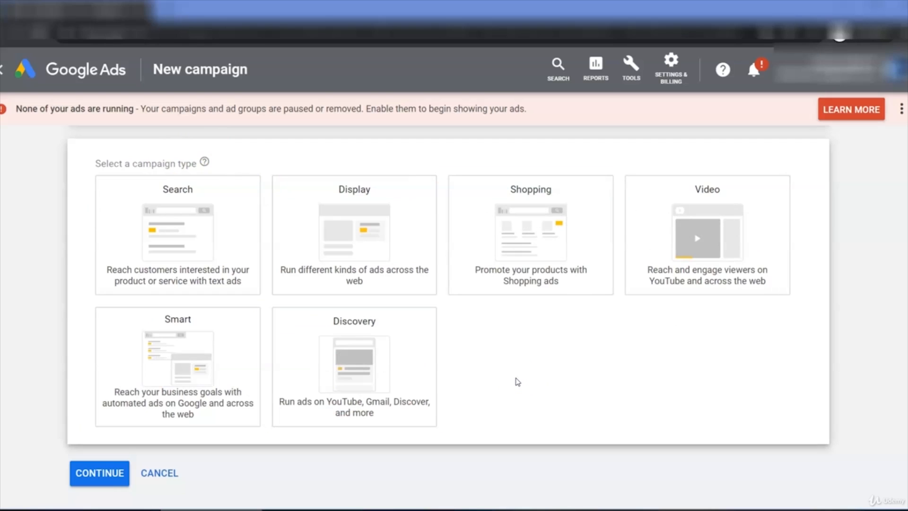
{"action": "left_click", "coordinate": [515, 381]}
{"action": "left_click", "coordinate": [149, 221]}
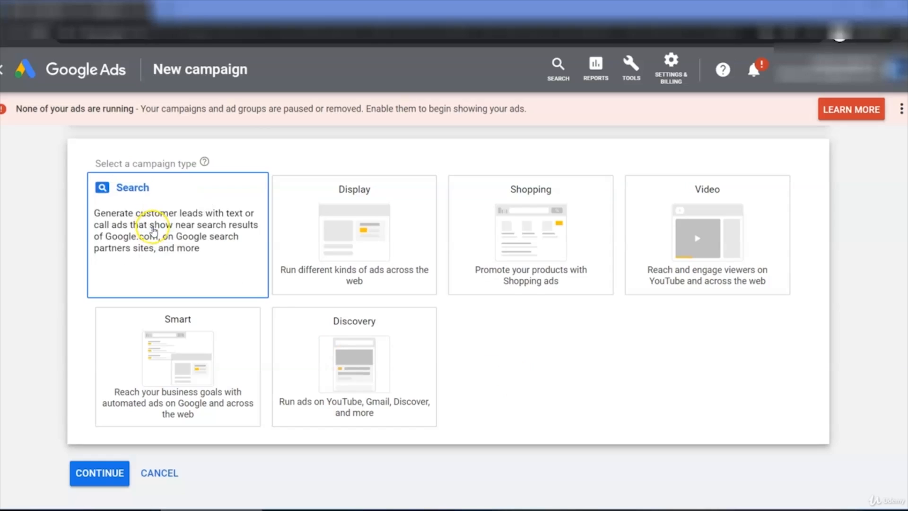
{"action": "scroll", "coordinate": [135, 232], "scroll_direction": "down", "scroll_amount": 5}
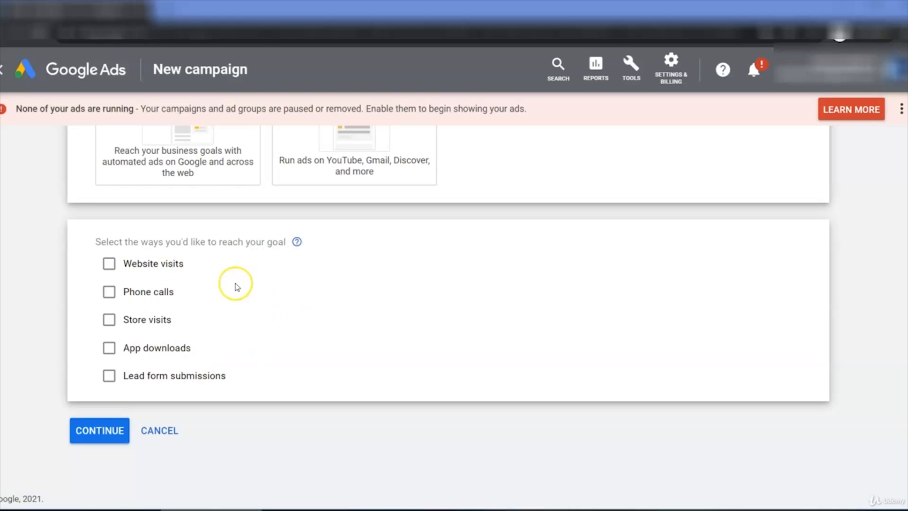
{"action": "left_click", "coordinate": [100, 432]}
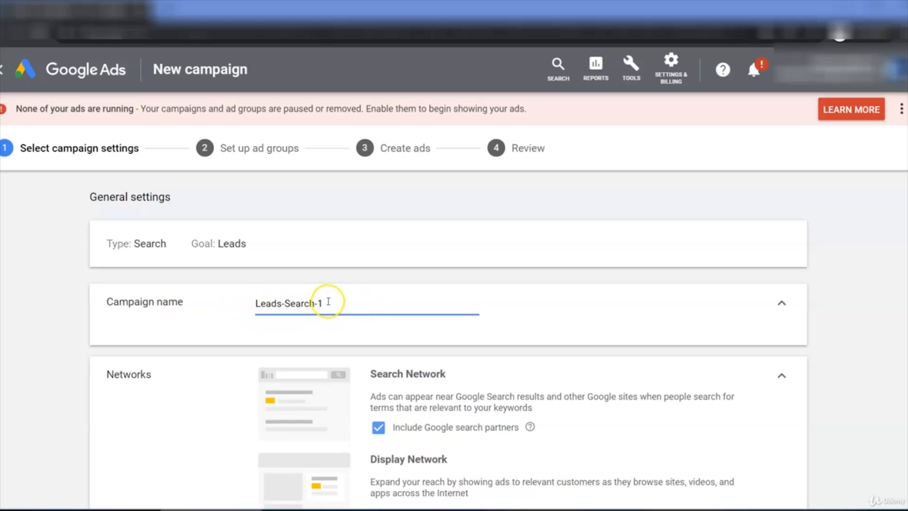
Step: Name the campaign Test Campaign
{"action": "left_click_drag", "start_coordinate": [326, 302], "coordinate": [259, 330]}
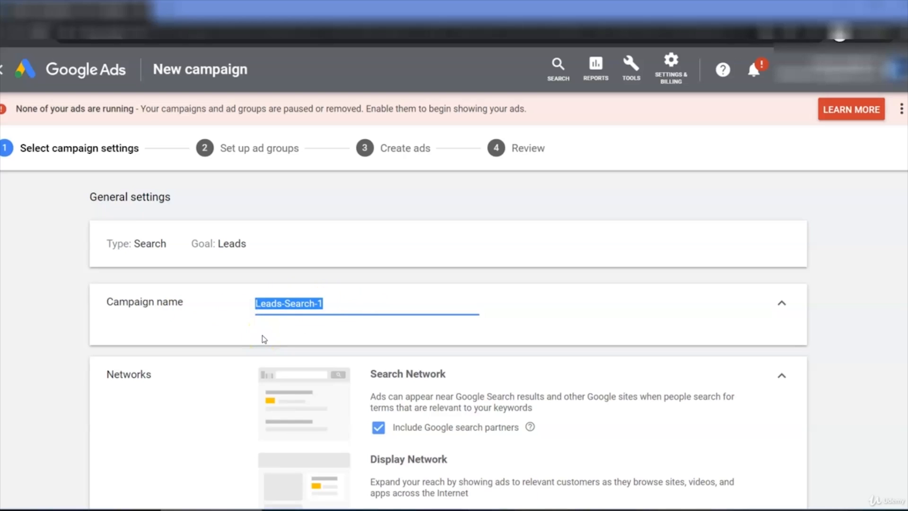
{"action": "type", "text": "Test Campaign"}
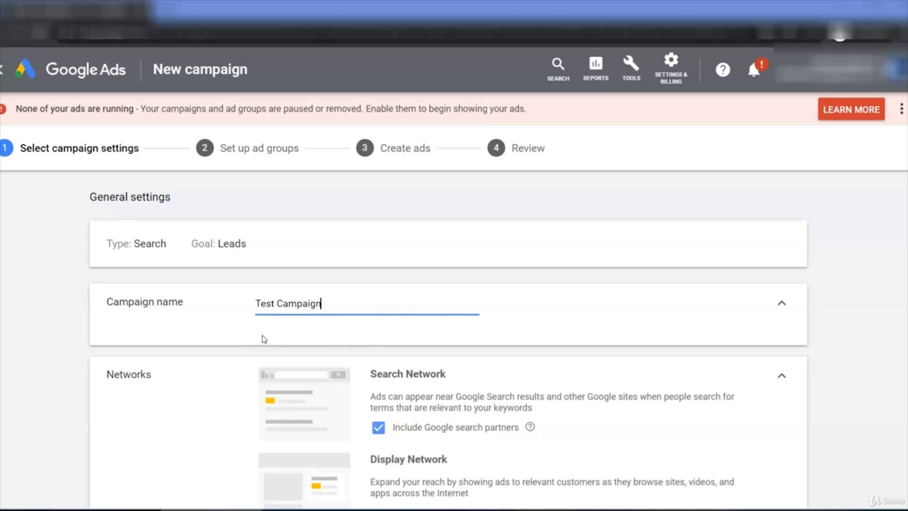
Step: Exclude Google search partners and the Google Display Network from the campaign's networks
{"action": "scroll", "coordinate": [261, 337], "scroll_direction": "down", "scroll_amount": 2}
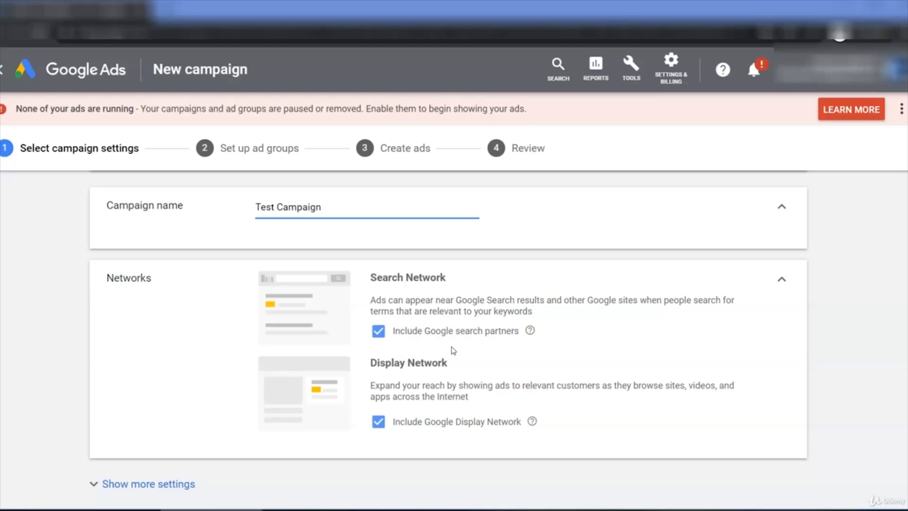
{"action": "left_click", "coordinate": [379, 330]}
{"action": "left_click", "coordinate": [378, 433]}
Step: Expand the additional campaign settings to review the dates, URL options, Dynamic Search Ads setting and ad schedule
{"action": "scroll", "coordinate": [284, 379], "scroll_direction": "down", "scroll_amount": 4}
{"action": "left_click", "coordinate": [178, 313]}
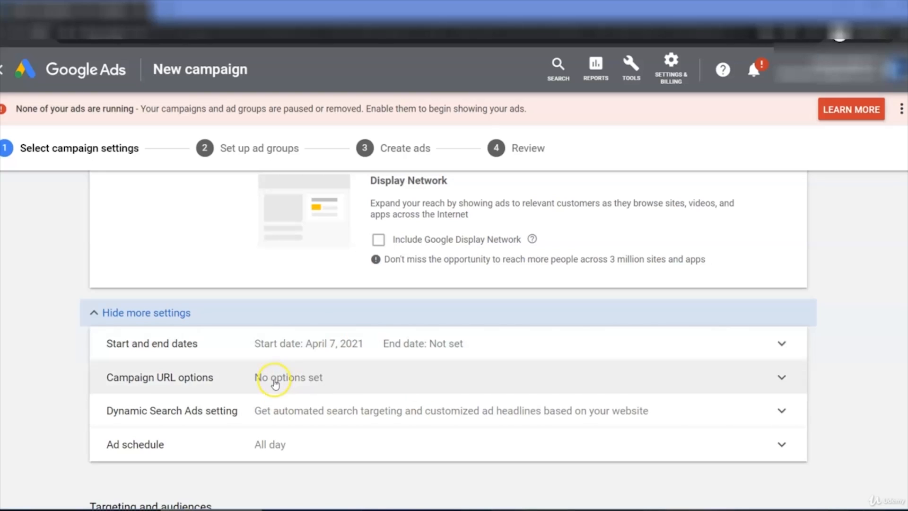
{"action": "scroll", "coordinate": [279, 344], "scroll_direction": "down", "scroll_amount": 2}
Step: Set the campaign's location targeting to another location and add the United States as the targeted country
{"action": "scroll", "coordinate": [298, 390], "scroll_direction": "down", "scroll_amount": 4}
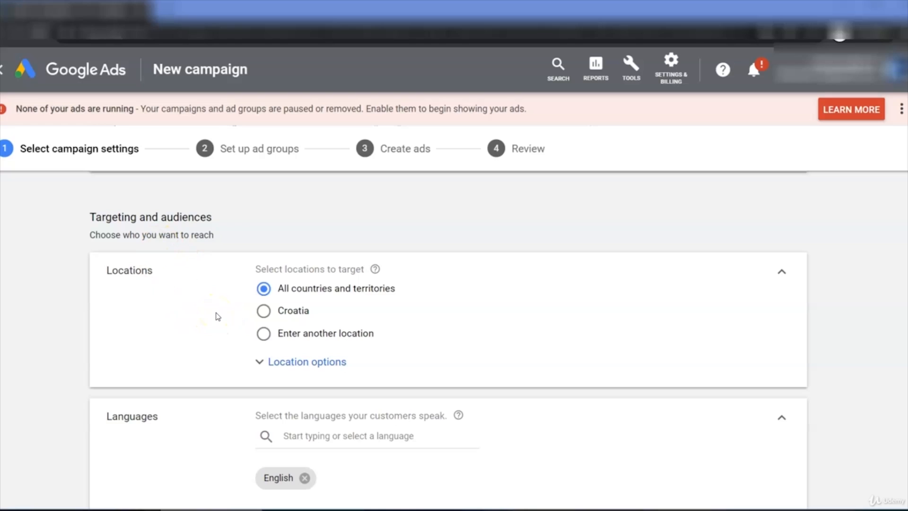
{"action": "left_click", "coordinate": [281, 340]}
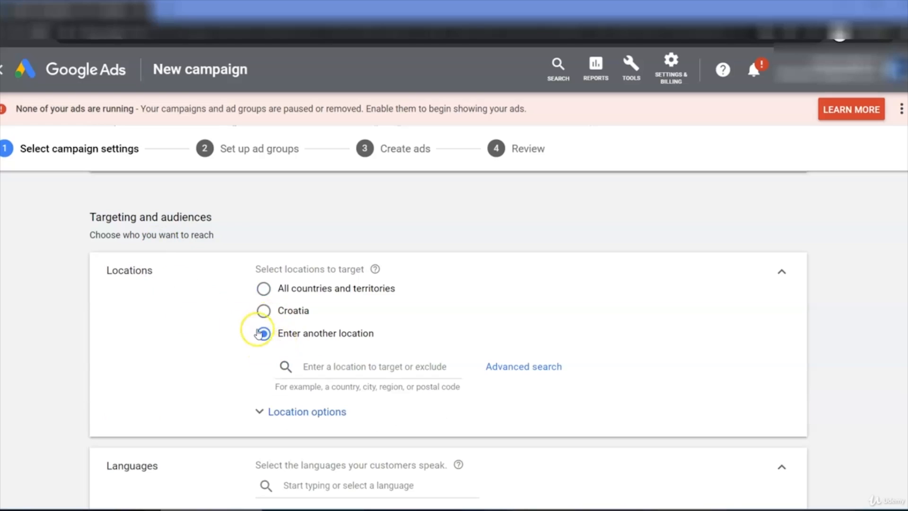
{"action": "left_click", "coordinate": [342, 367]}
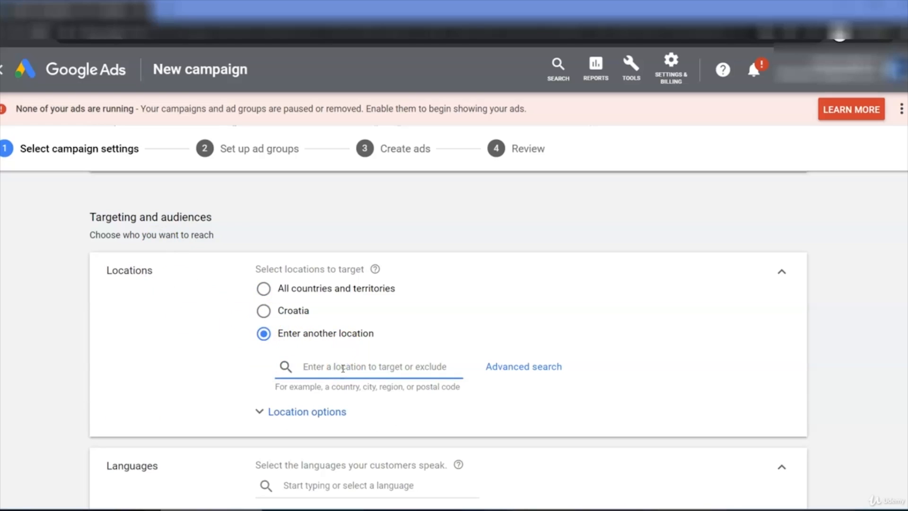
{"action": "type", "text": "United Sta"}
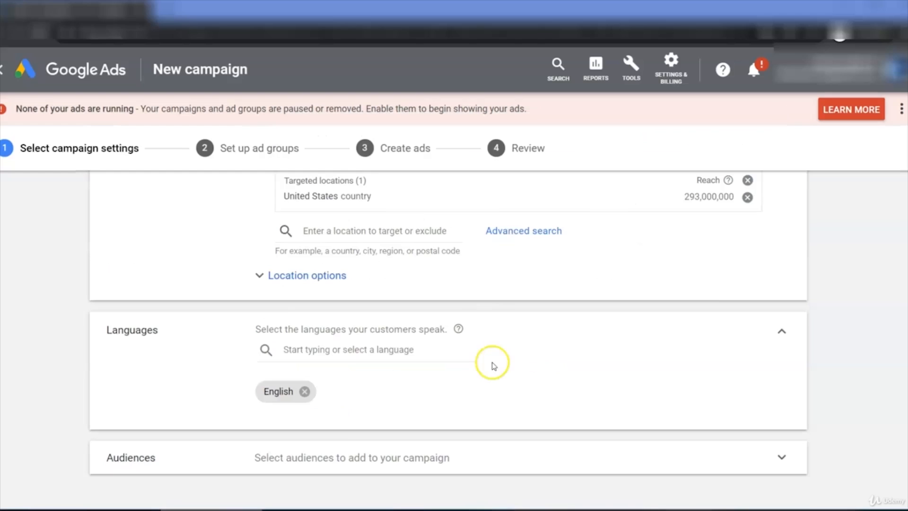
Step: Review the target and exclude choices in the location options, and collapse them again
{"action": "scroll", "coordinate": [492, 326], "scroll_direction": "up", "scroll_amount": 2}
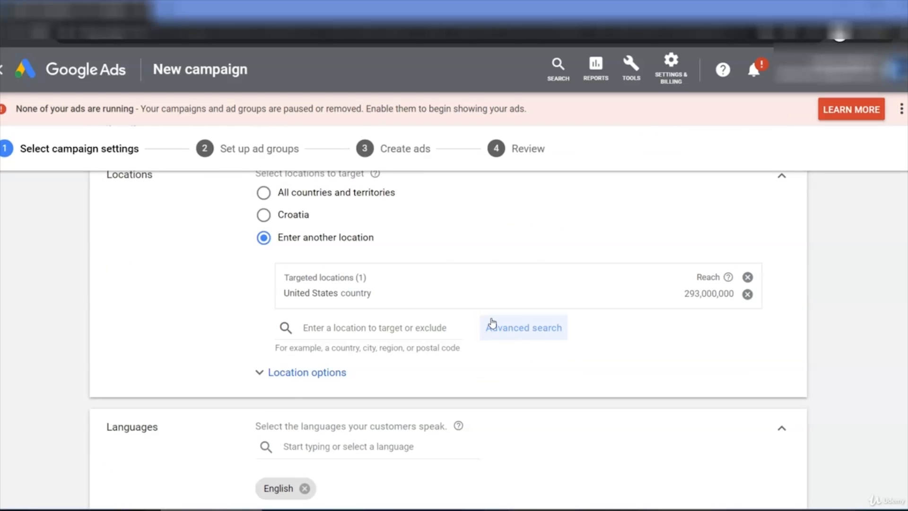
{"action": "left_click", "coordinate": [307, 373]}
{"action": "scroll", "coordinate": [235, 345], "scroll_direction": "down", "scroll_amount": 2}
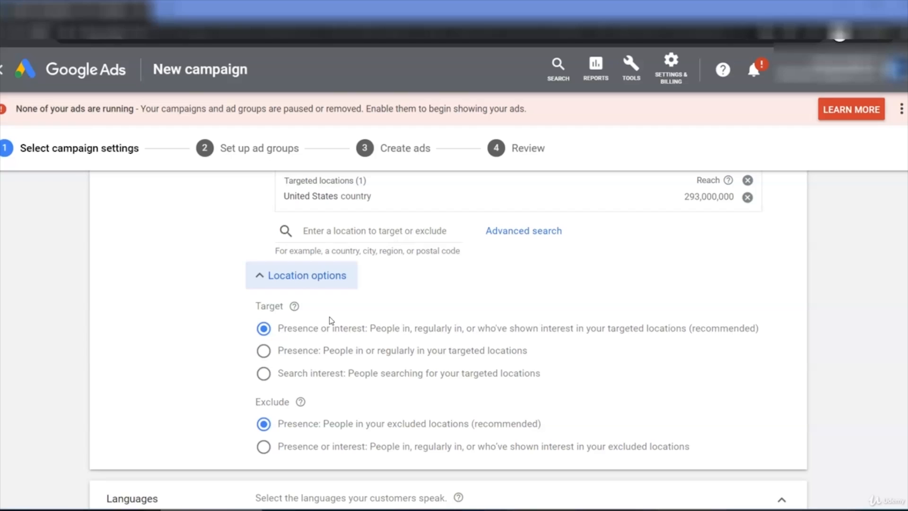
{"action": "left_click", "coordinate": [261, 282]}
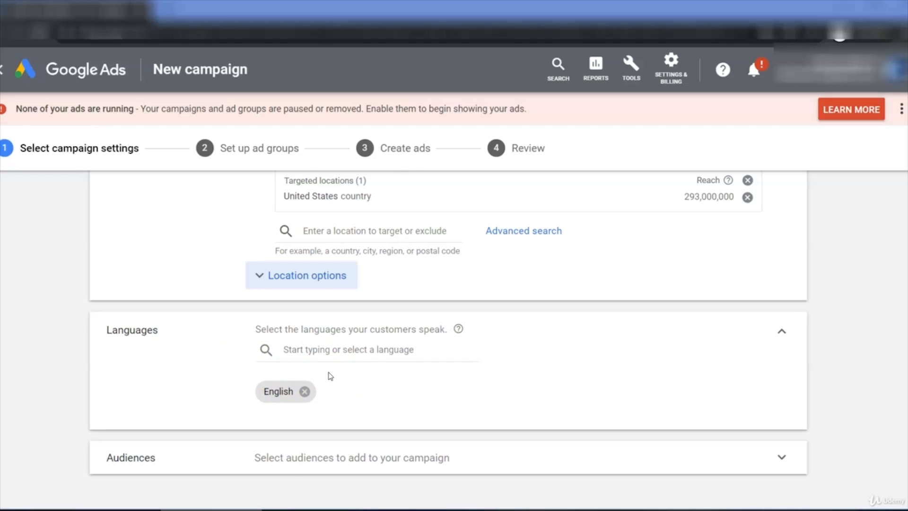
Step: Expand the audience settings and review the detailed demographics categories under Who they are, returning to the audience category list
{"action": "left_click", "coordinate": [156, 458]}
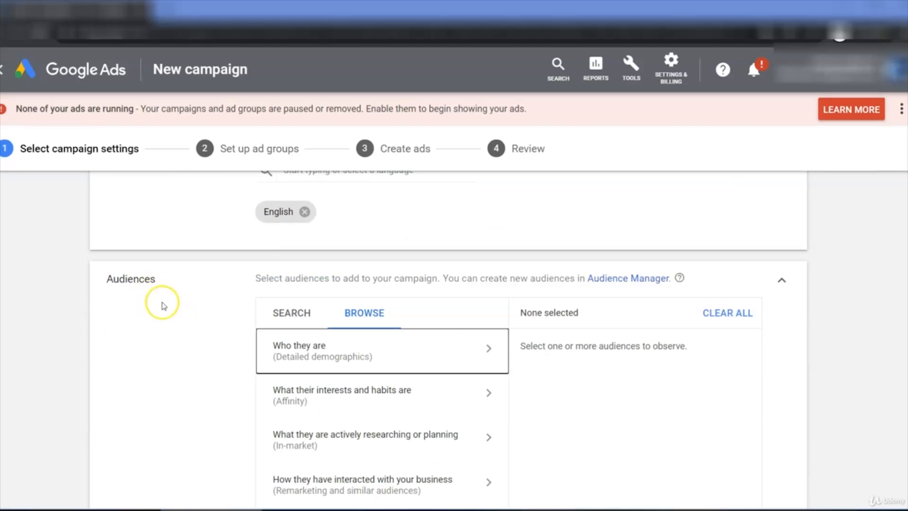
{"action": "left_click", "coordinate": [206, 307]}
{"action": "left_click", "coordinate": [382, 354]}
{"action": "scroll", "coordinate": [331, 369], "scroll_direction": "down", "scroll_amount": 2}
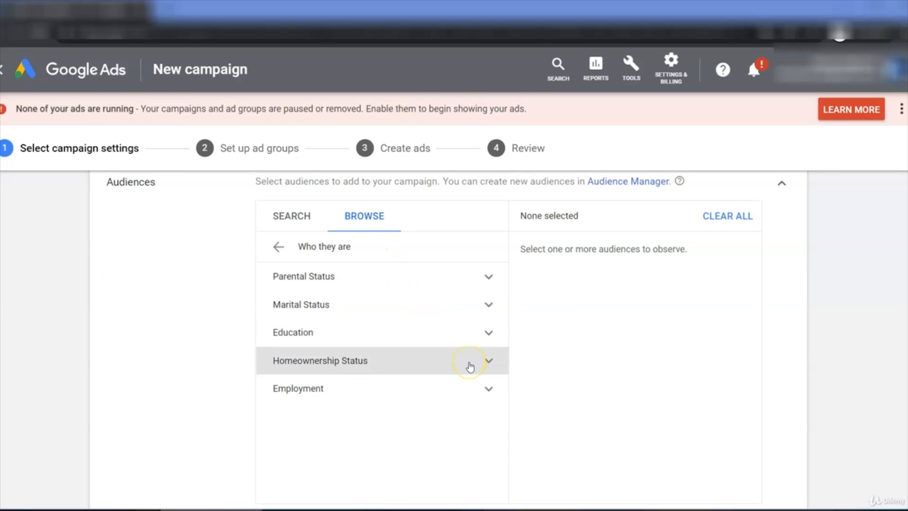
{"action": "left_click", "coordinate": [280, 245]}
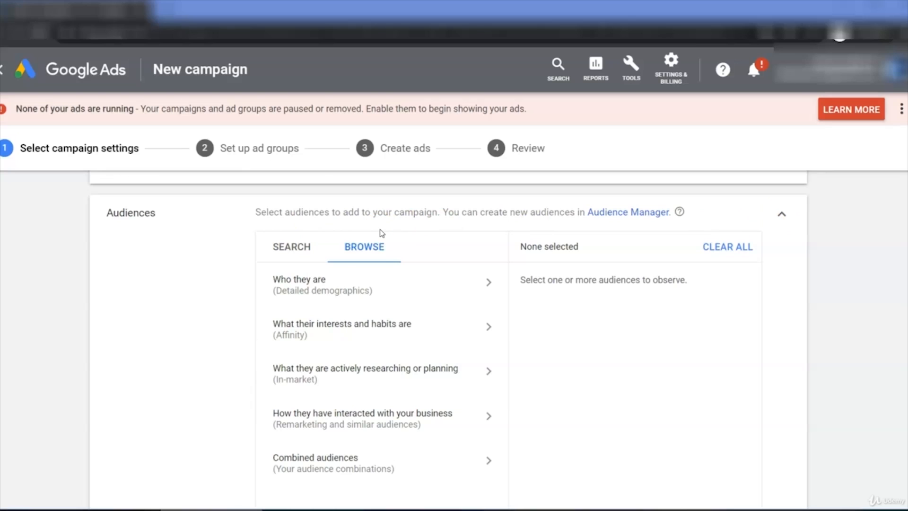
Step: Set the campaign's average daily budget to $5
{"action": "scroll", "coordinate": [381, 233], "scroll_direction": "down", "scroll_amount": 10}
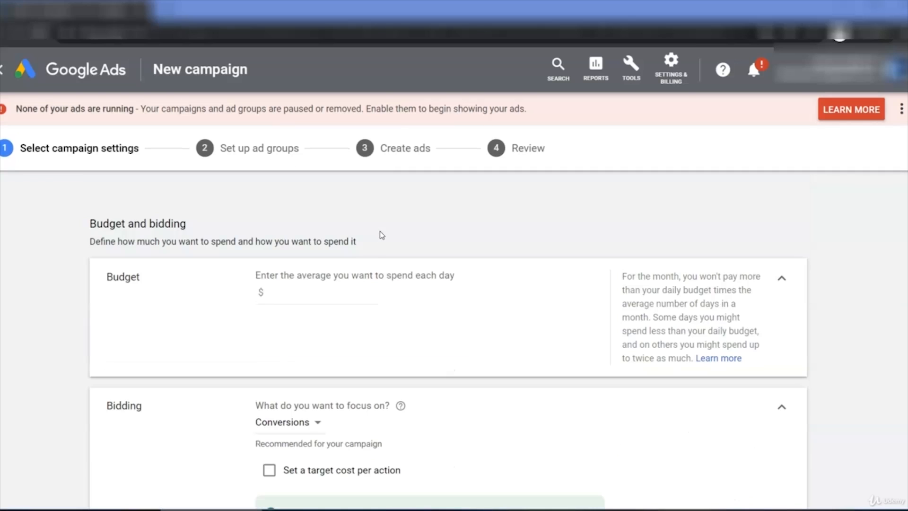
{"action": "left_click", "coordinate": [240, 312]}
{"action": "left_click", "coordinate": [279, 296]}
{"action": "type", "text": "5"}
{"action": "left_click", "coordinate": [294, 340]}
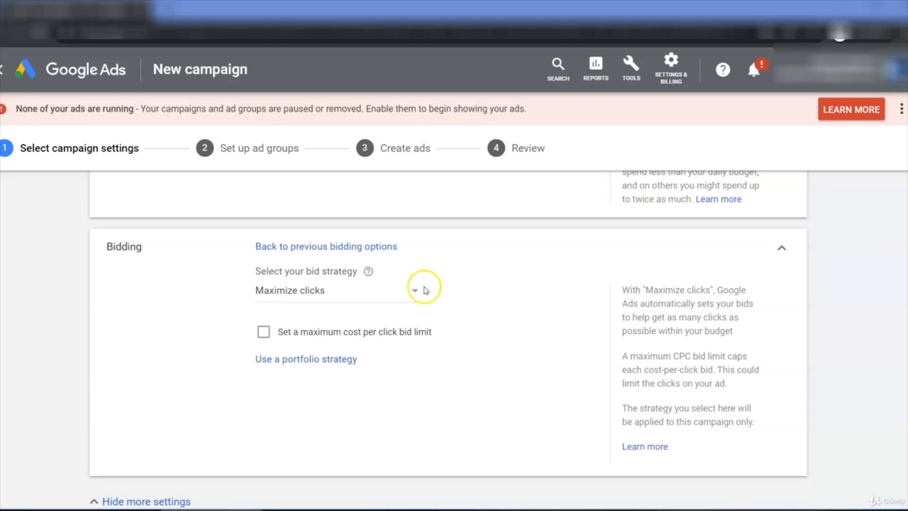
Step: Change the bid strategy to Manual CPC and turn off Enhanced CPC's help to increase conversions
{"action": "left_click", "coordinate": [417, 289]}
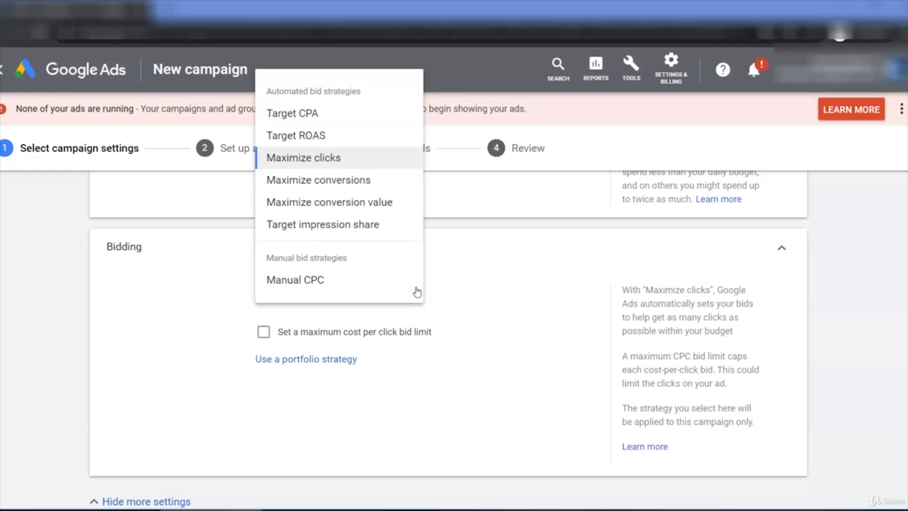
{"action": "mouse_move", "coordinate": [385, 119]}
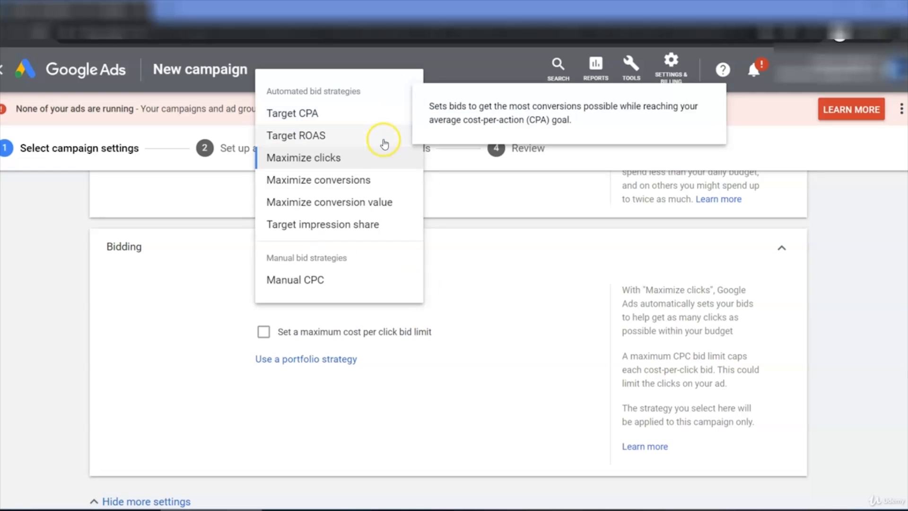
{"action": "mouse_move", "coordinate": [384, 146]}
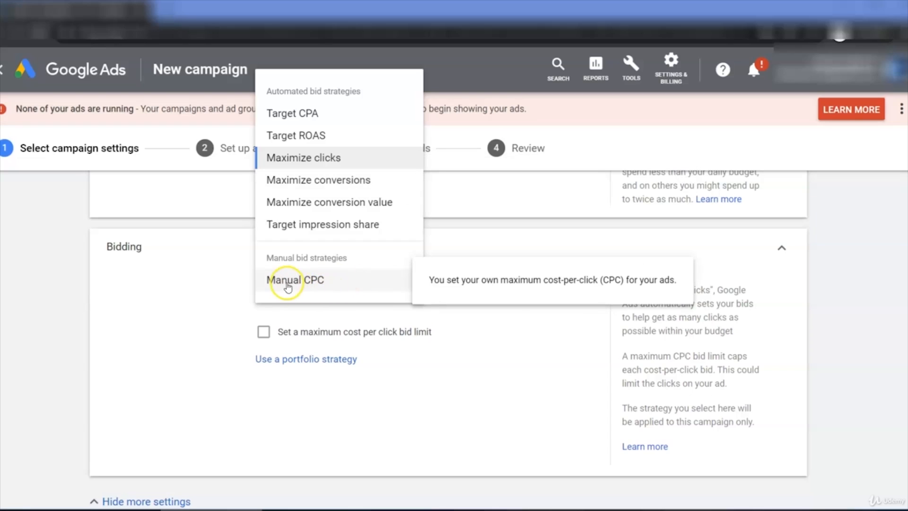
{"action": "left_click", "coordinate": [326, 282]}
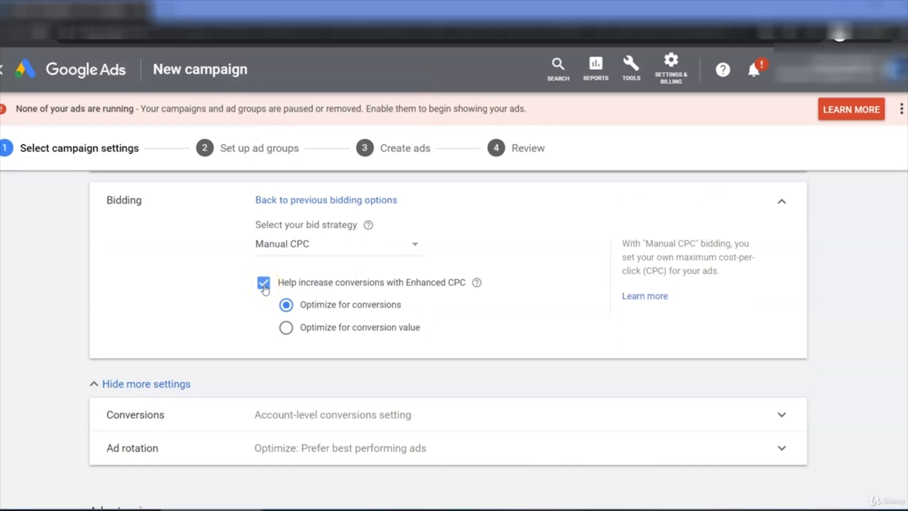
{"action": "left_click", "coordinate": [263, 283]}
Step: Look over the conversions, ad rotation and ad extension settings, and save the campaign settings to continue to ad group setup
{"action": "scroll", "coordinate": [122, 371], "scroll_direction": "down", "scroll_amount": 2}
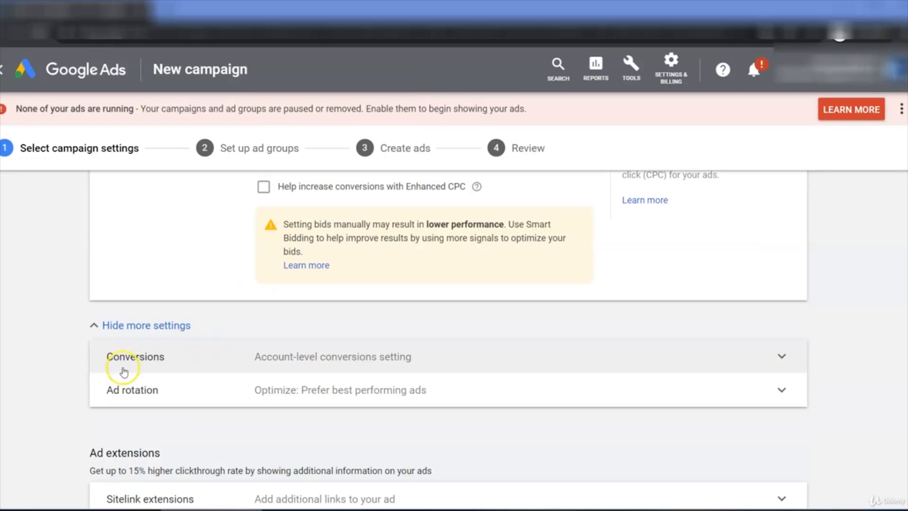
{"action": "scroll", "coordinate": [155, 400], "scroll_direction": "down", "scroll_amount": 2}
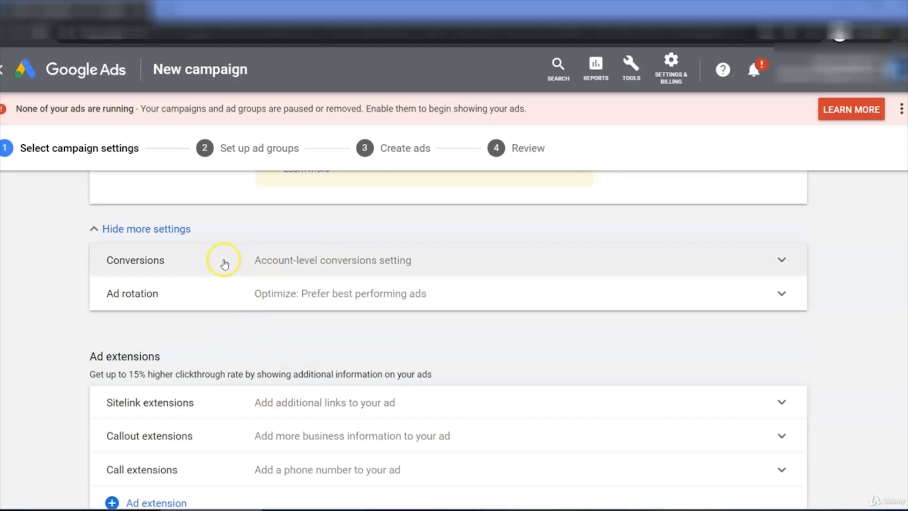
{"action": "scroll", "coordinate": [201, 324], "scroll_direction": "down", "scroll_amount": 2}
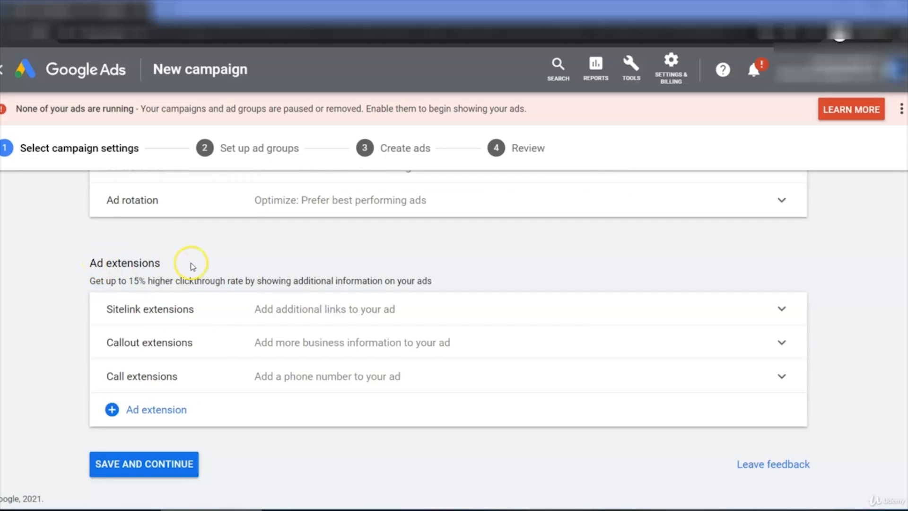
{"action": "left_click", "coordinate": [176, 466]}
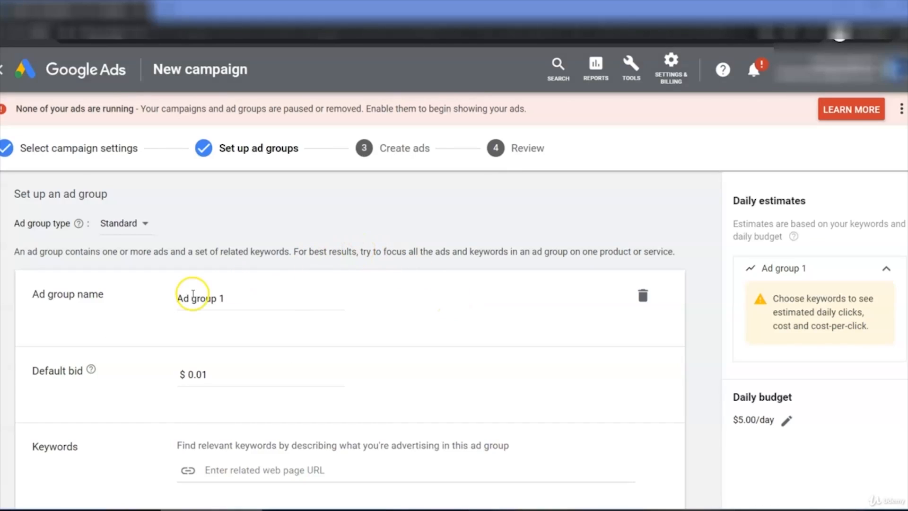
Step: Name the ad group "Test ad group 1" and set its default bid to $0.4
{"action": "left_click_drag", "start_coordinate": [258, 295], "coordinate": [176, 298]}
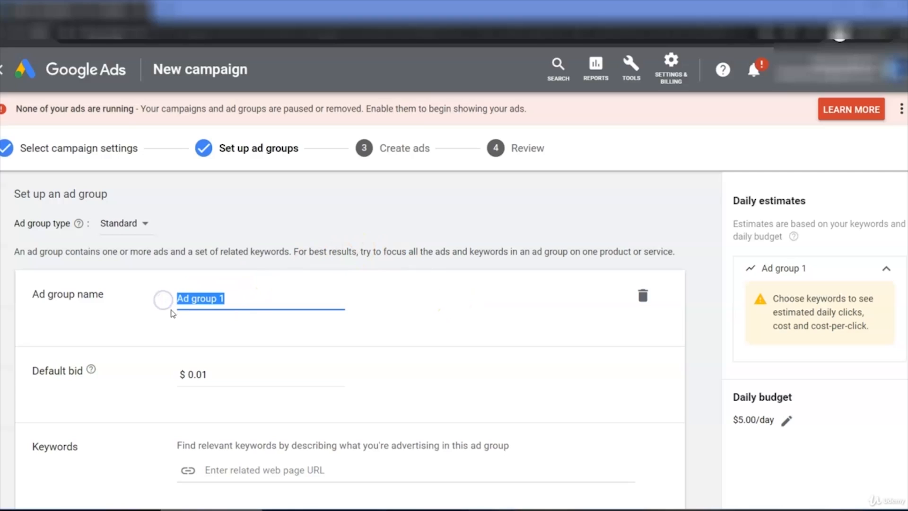
{"action": "type", "text": "Test a"}
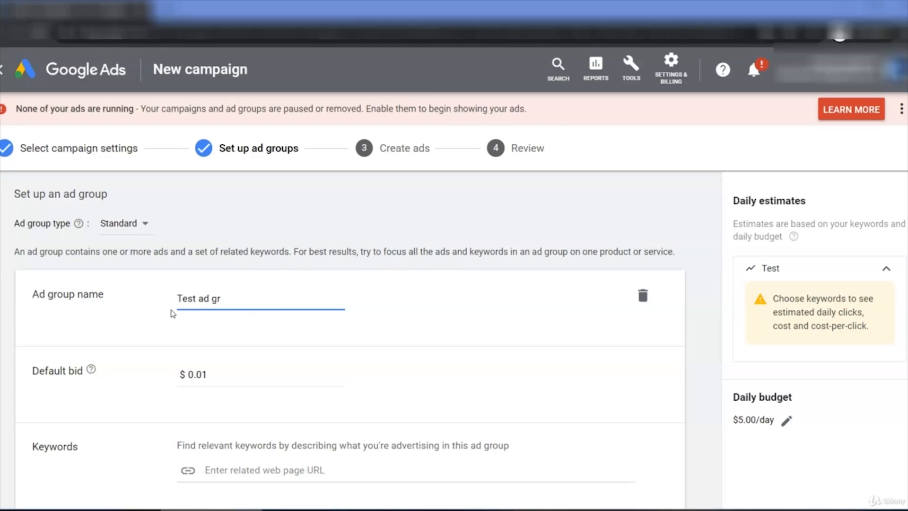
{"action": "scroll", "coordinate": [189, 294], "scroll_direction": "down", "scroll_amount": 2}
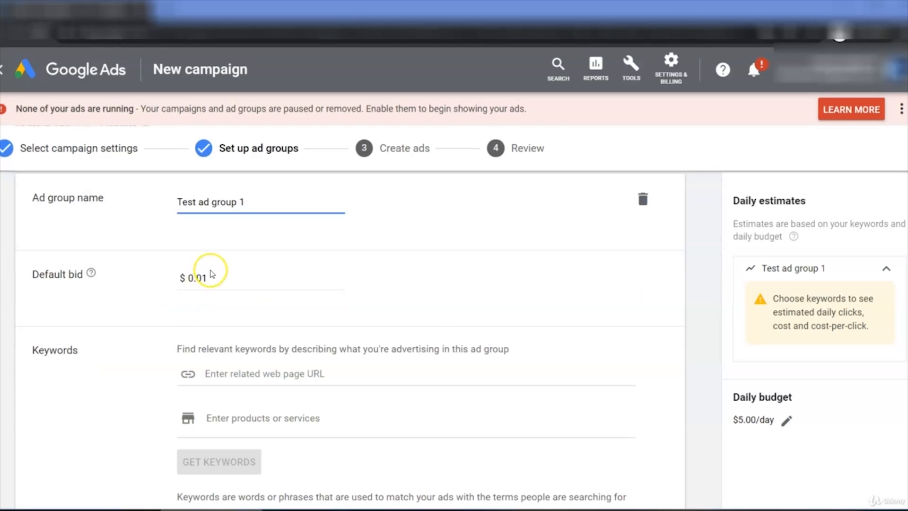
{"action": "left_click_drag", "start_coordinate": [211, 277], "coordinate": [201, 279]}
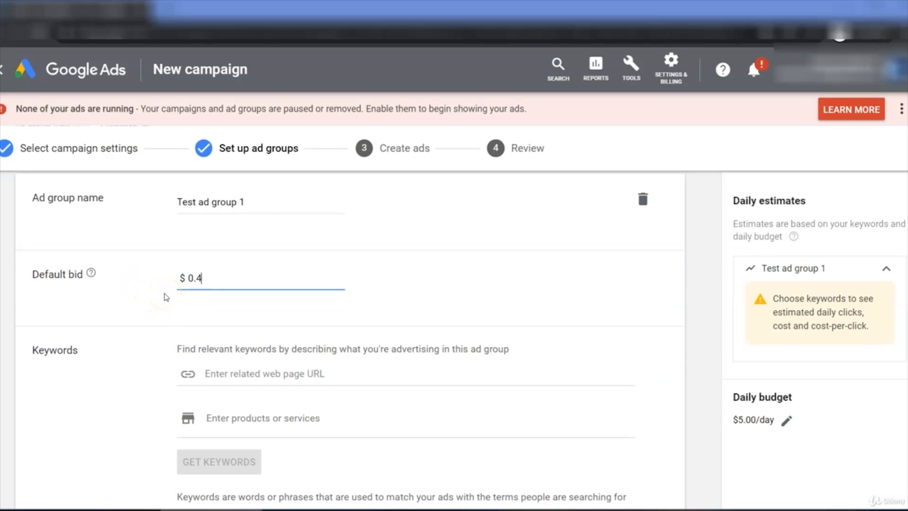
{"action": "left_click", "coordinate": [166, 297]}
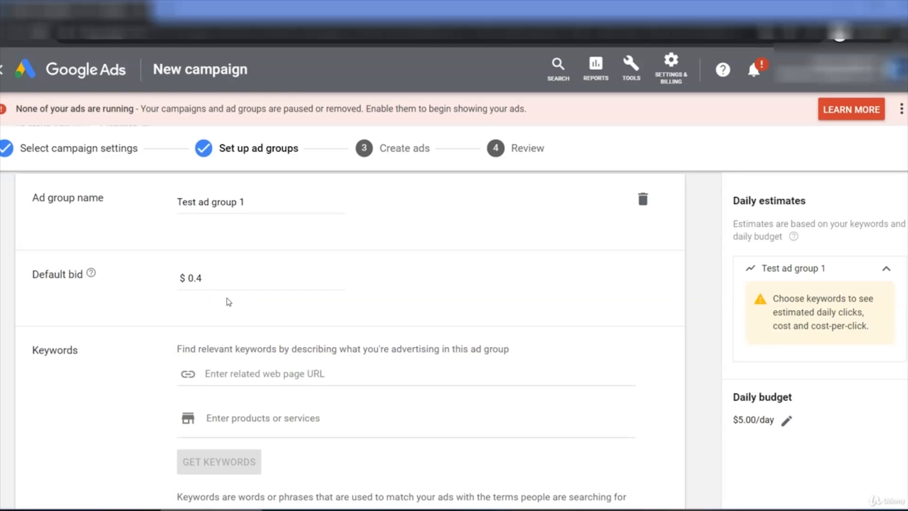
Step: Switch to the His Secret Obsession affiliate site and open its paid traffic keyword lists
{"action": "scroll", "coordinate": [222, 310], "scroll_direction": "down", "scroll_amount": 2}
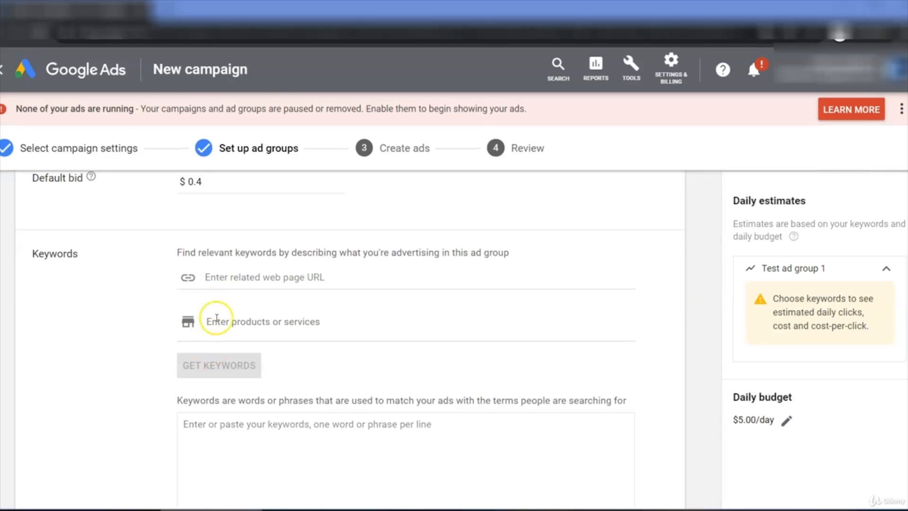
{"action": "scroll", "coordinate": [130, 211], "scroll_direction": "down", "scroll_amount": 2}
{"action": "scroll", "coordinate": [129, 212], "scroll_direction": "up", "scroll_amount": 2}
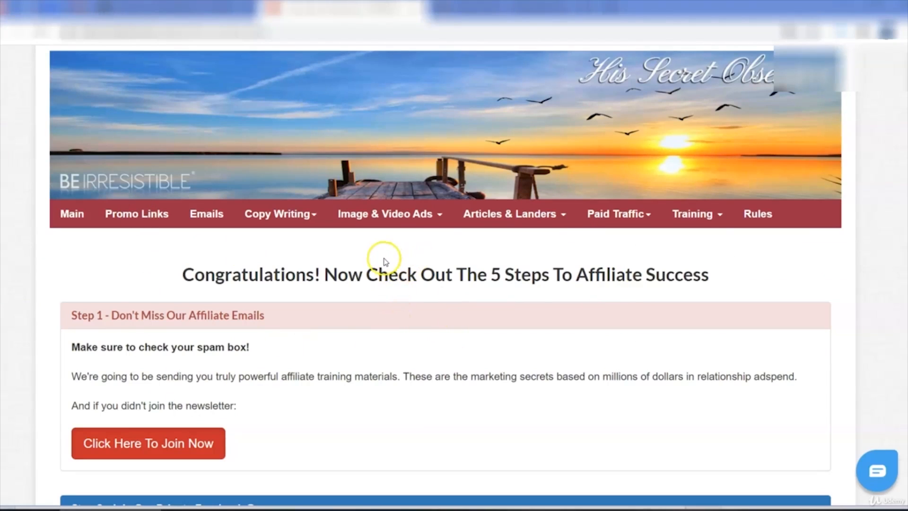
{"action": "left_click", "coordinate": [641, 219]}
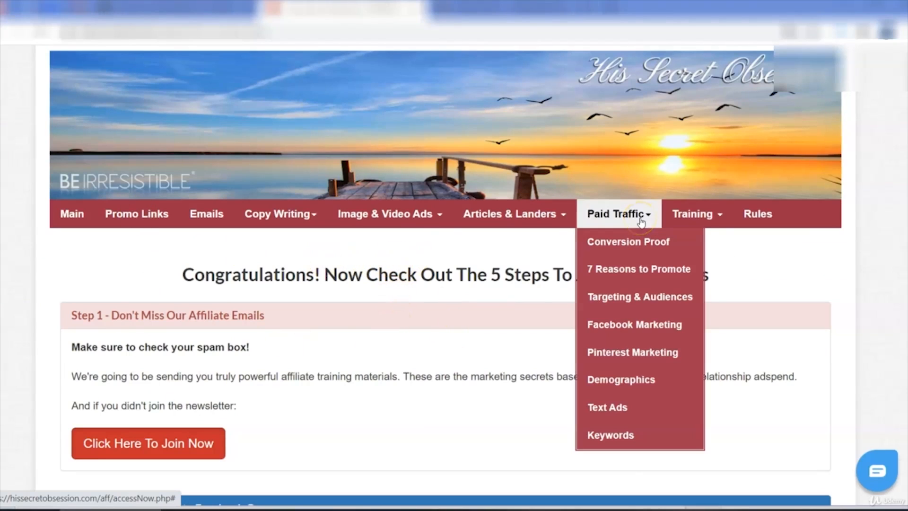
{"action": "left_click", "coordinate": [624, 438]}
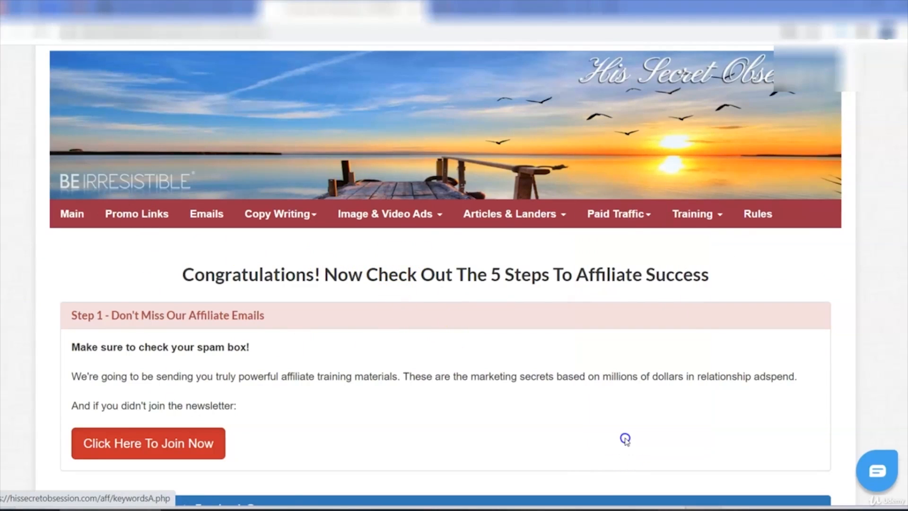
{"action": "scroll", "coordinate": [505, 322], "scroll_direction": "down", "scroll_amount": 7}
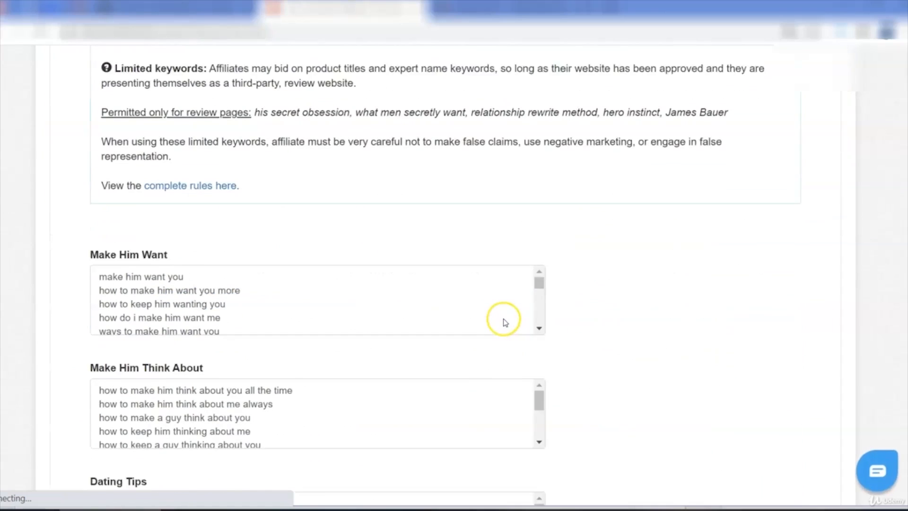
{"action": "scroll", "coordinate": [506, 322], "scroll_direction": "down", "scroll_amount": 3}
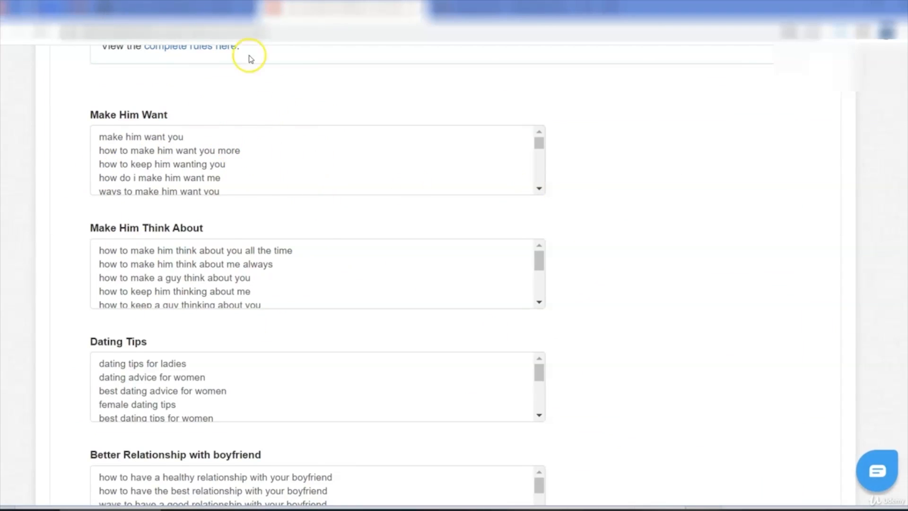
Step: Check the product's listing in the ClickBank marketplace, and return to Google Ads to look at the planning tools such as Keyword Planner
{"action": "left_click", "coordinate": [208, 10]}
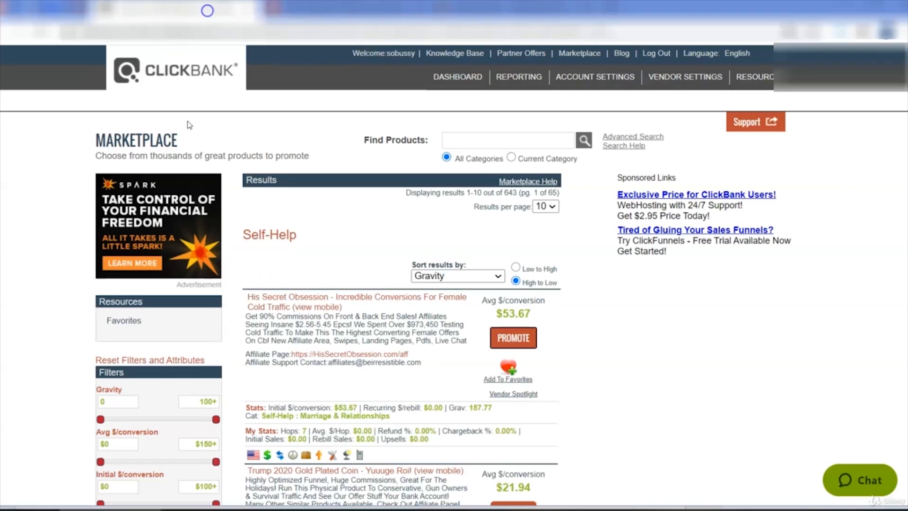
{"action": "left_click", "coordinate": [295, 9]}
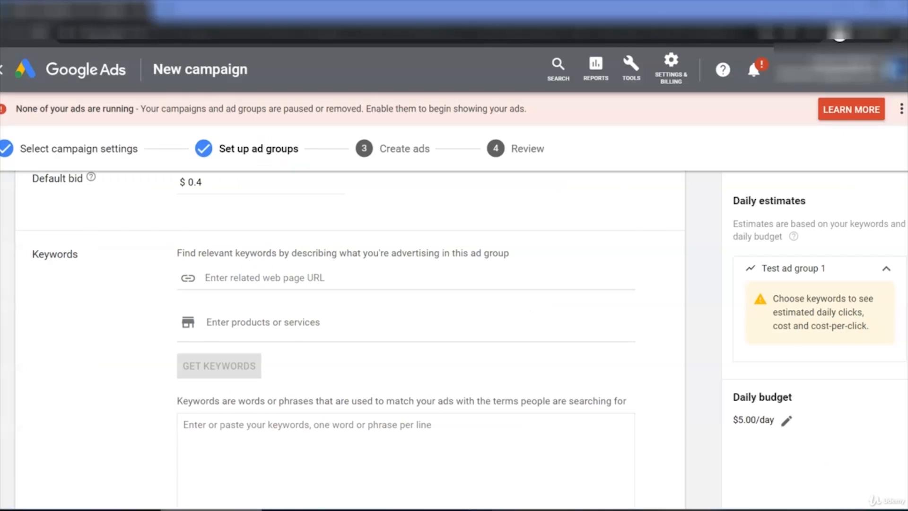
{"action": "left_click", "coordinate": [644, 84]}
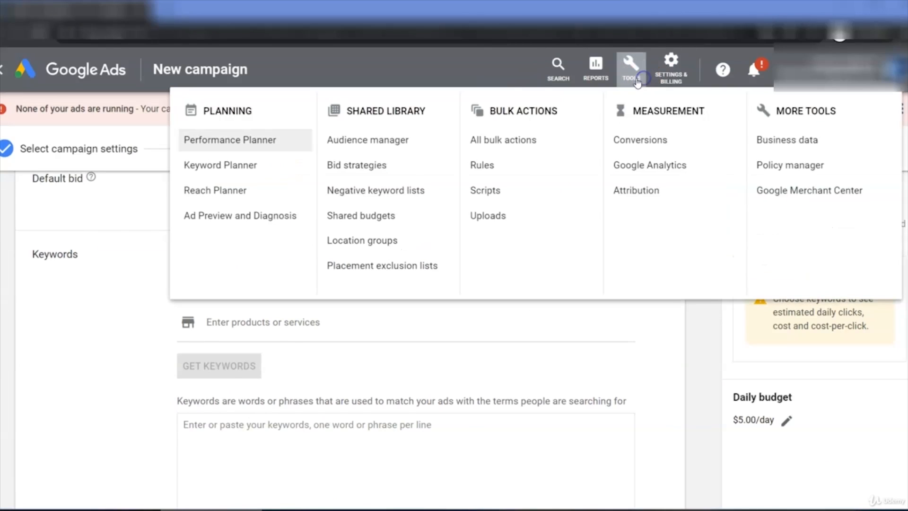
{"action": "left_click", "coordinate": [225, 173]}
{"action": "left_click", "coordinate": [138, 213]}
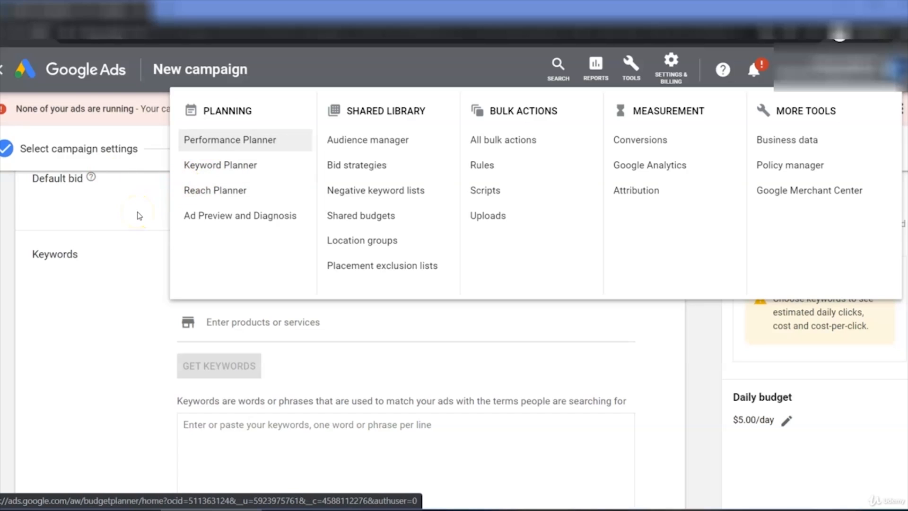
Step: Copy the whole Make Him Want keyword list from the affiliate page and paste it into the ad group's keywords in Google Ads
{"action": "scroll", "coordinate": [168, 290], "scroll_direction": "down", "scroll_amount": 2}
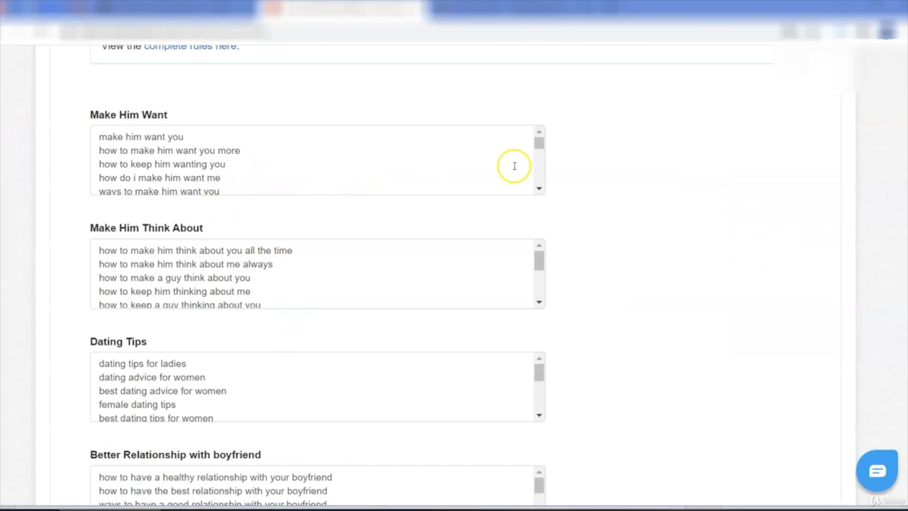
{"action": "left_click_drag", "start_coordinate": [99, 137], "coordinate": [370, 284]}
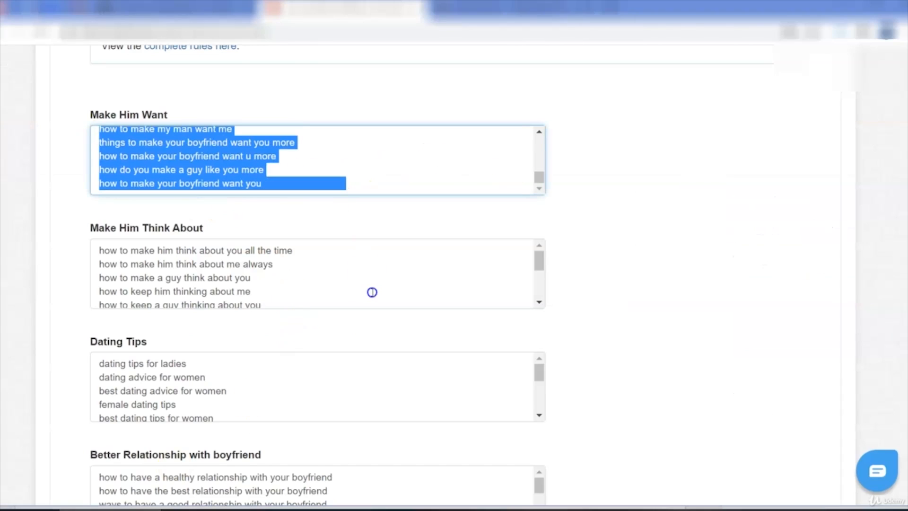
{"action": "left_click", "coordinate": [250, 331]}
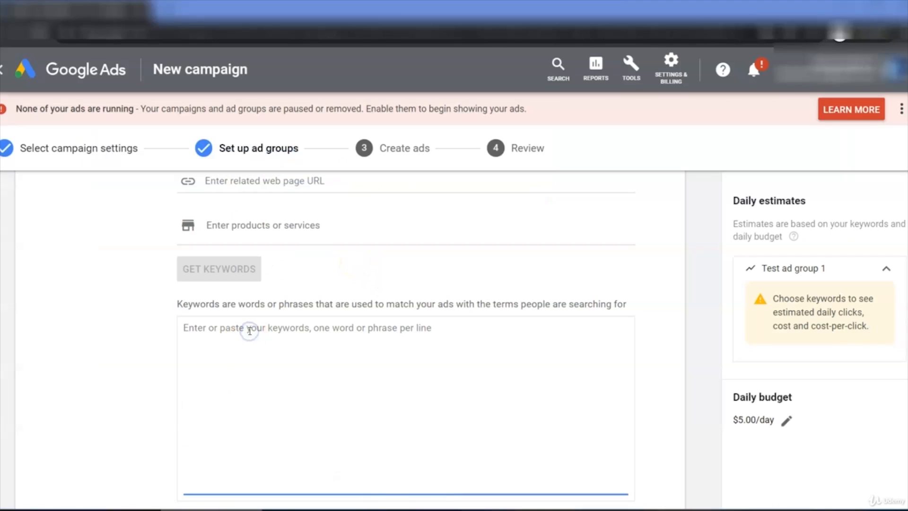
{"action": "key", "text": "ctrl+v"}
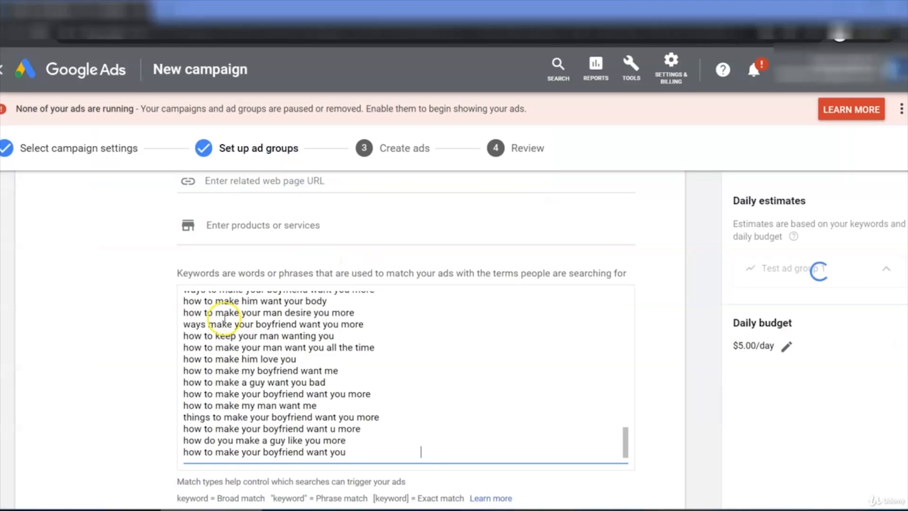
Step: Review the pasted keywords, the match type notes and the ad group's daily estimates
{"action": "left_click", "coordinate": [783, 212]}
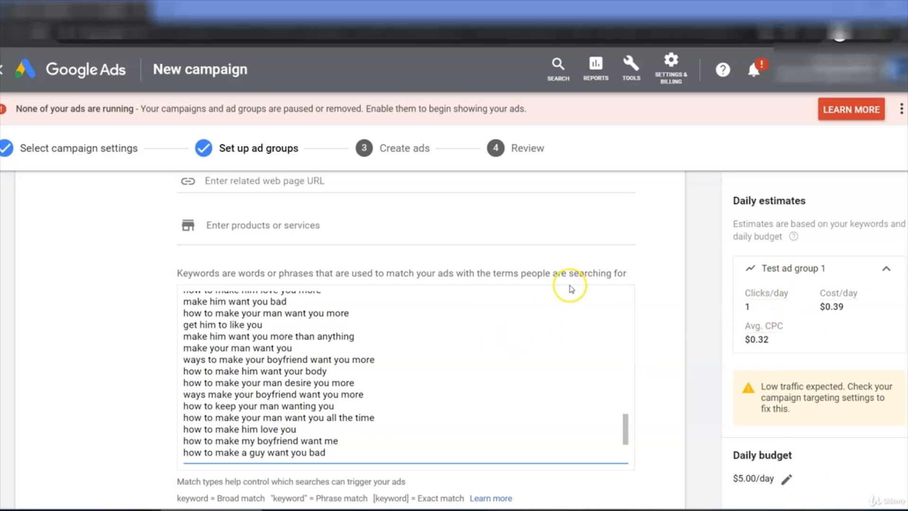
{"action": "scroll", "coordinate": [420, 334], "scroll_direction": "up", "scroll_amount": 3}
{"action": "scroll", "coordinate": [152, 318], "scroll_direction": "down", "scroll_amount": 2}
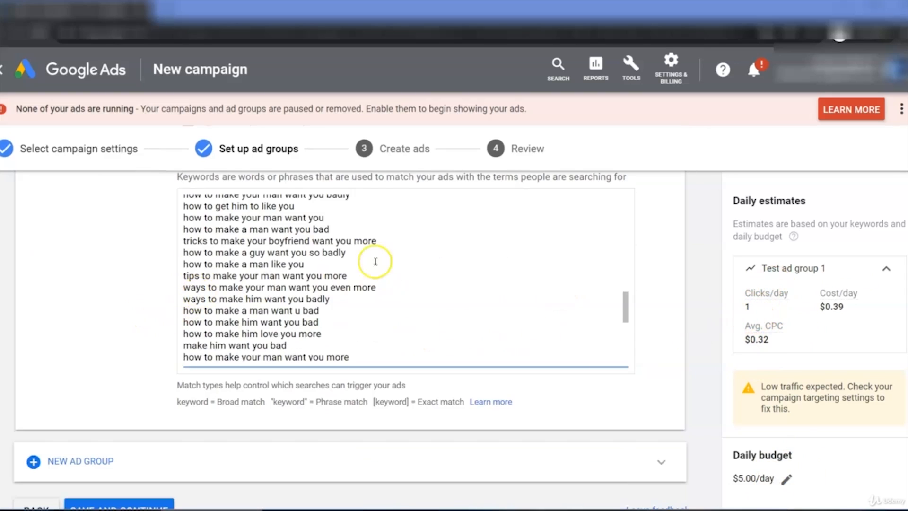
{"action": "scroll", "coordinate": [252, 307], "scroll_direction": "down", "scroll_amount": 5}
{"action": "scroll", "coordinate": [128, 308], "scroll_direction": "down", "scroll_amount": 1}
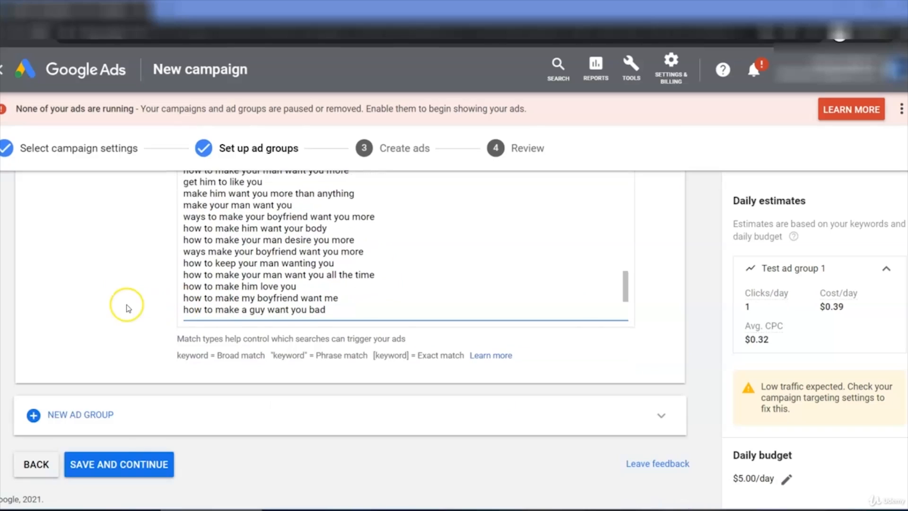
Step: Save the ad group with its keywords and continue to creating the responsive search ad
{"action": "left_click", "coordinate": [139, 468]}
{"action": "scroll", "coordinate": [295, 274], "scroll_direction": "down", "scroll_amount": 2}
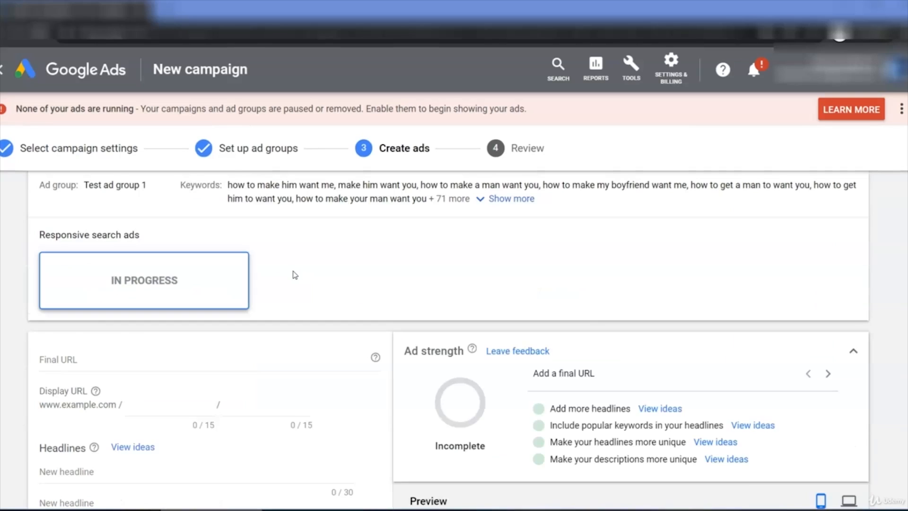
{"action": "scroll", "coordinate": [294, 274], "scroll_direction": "down", "scroll_amount": 2}
Step: Copy the Test Funnel URL from ClickFunnels and paste it as the ad's final URL in Google Ads
{"action": "left_click", "coordinate": [242, 263]}
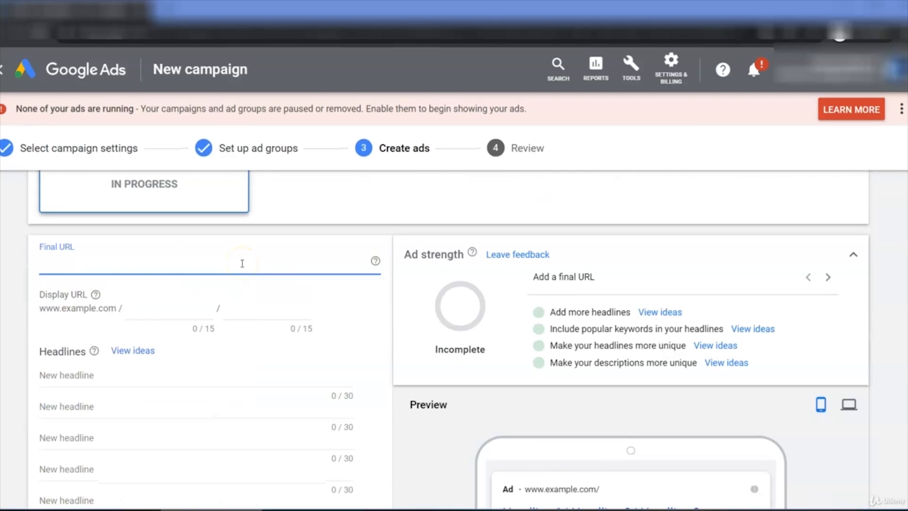
{"action": "left_click", "coordinate": [121, 266]}
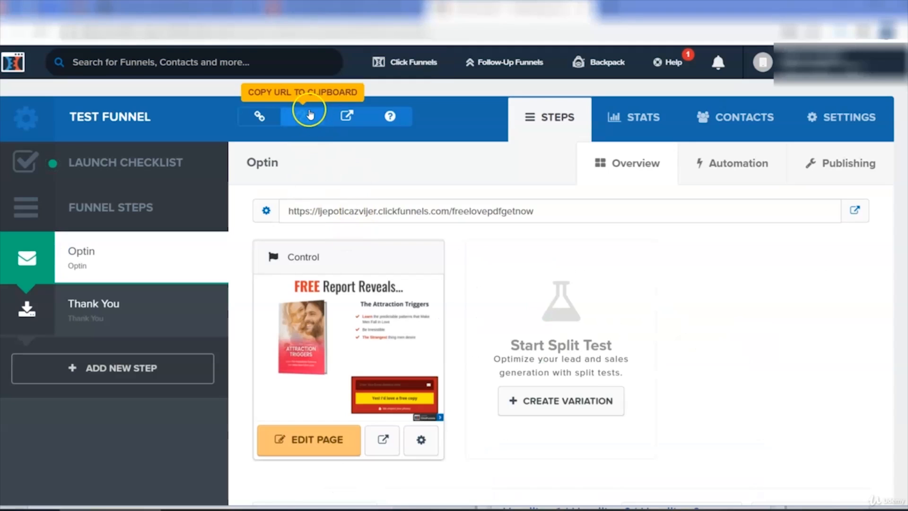
{"action": "left_click", "coordinate": [303, 116]}
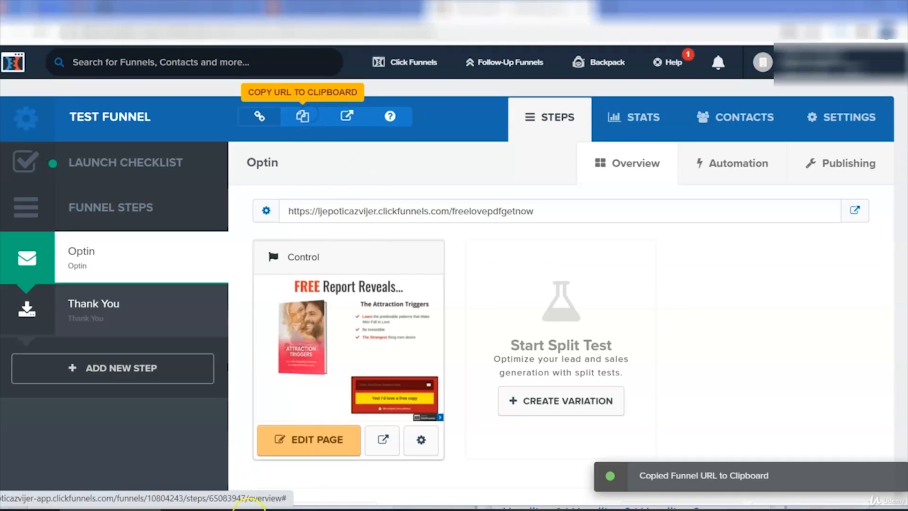
{"action": "left_click", "coordinate": [126, 257]}
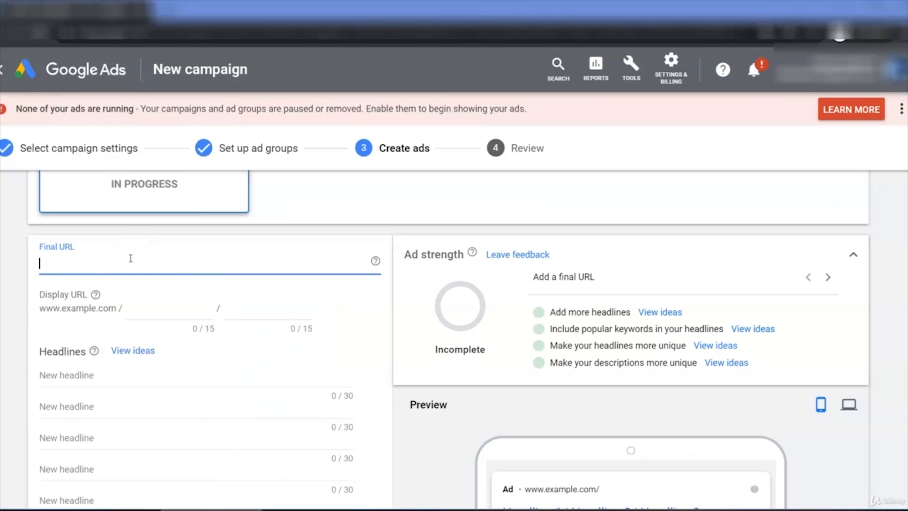
{"action": "key", "text": "ctrl+v"}
{"action": "left_click", "coordinate": [169, 263]}
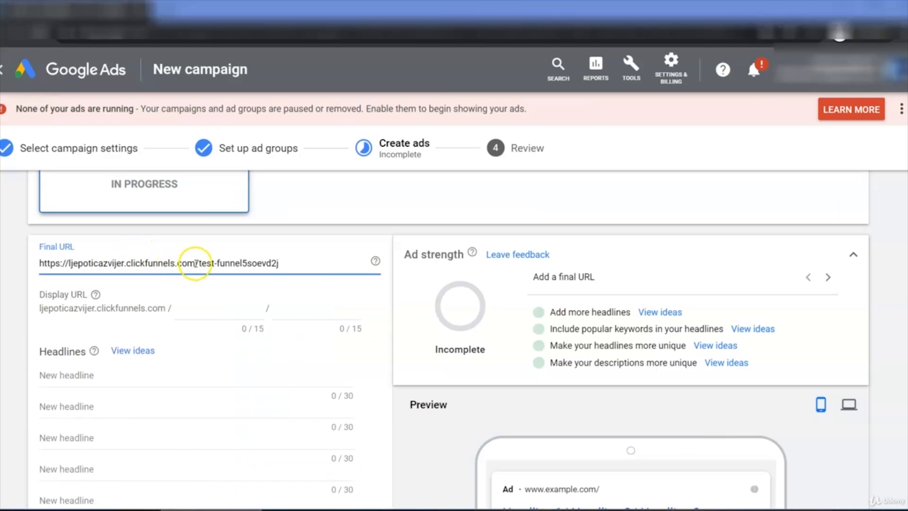
{"action": "left_click_drag", "start_coordinate": [196, 263], "coordinate": [78, 261]}
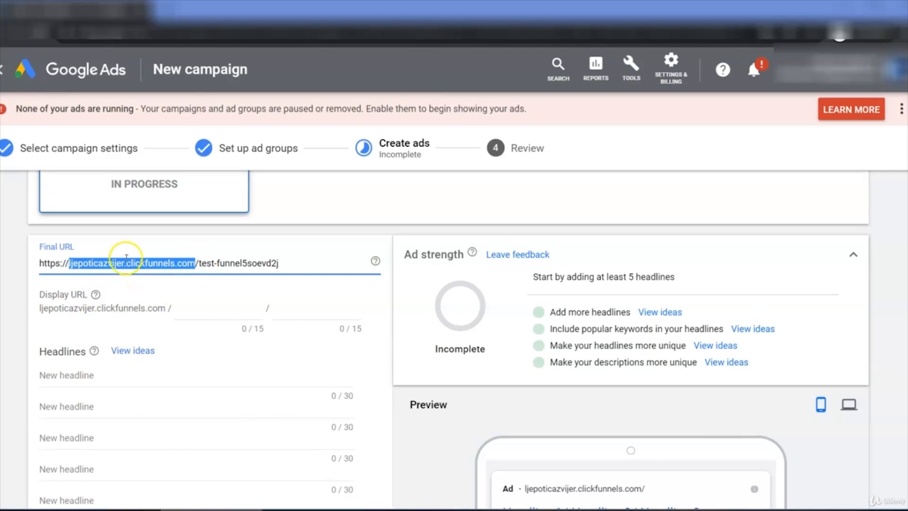
{"action": "left_click", "coordinate": [170, 263]}
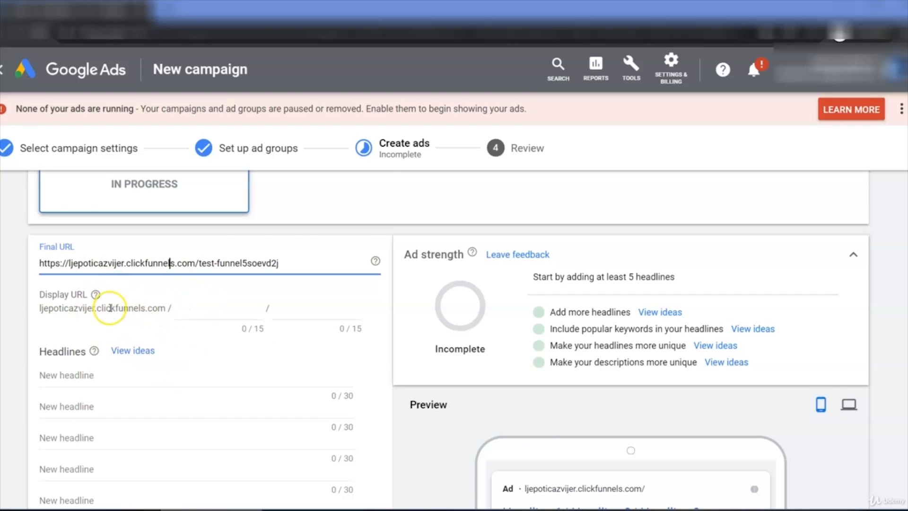
Step: Look over the display URL and empty headline fields, and switch the ad preview to the desktop version
{"action": "scroll", "coordinate": [109, 308], "scroll_direction": "down", "scroll_amount": 2}
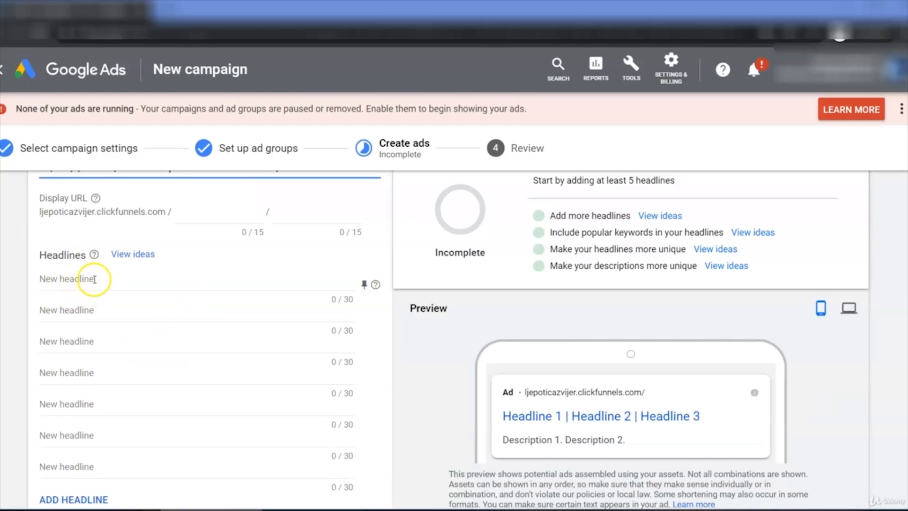
{"action": "scroll", "coordinate": [537, 284], "scroll_direction": "up", "scroll_amount": 2}
{"action": "scroll", "coordinate": [754, 336], "scroll_direction": "down", "scroll_amount": 2}
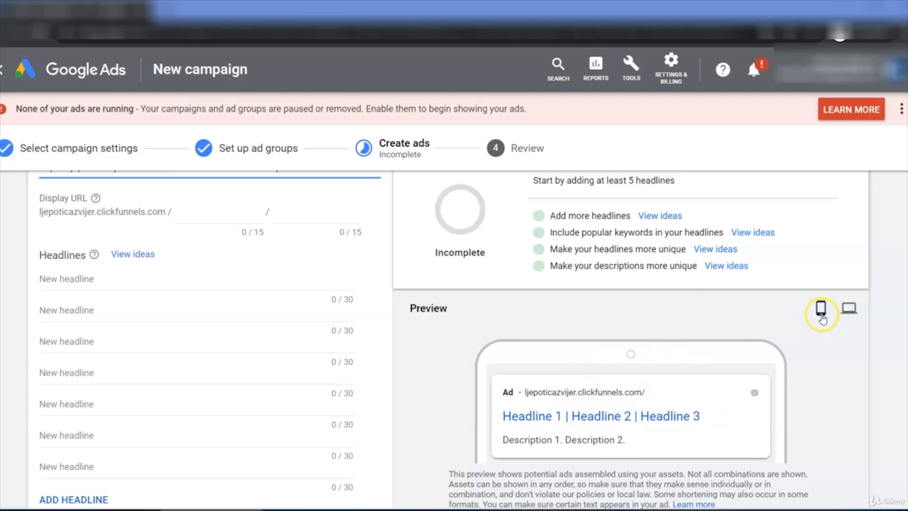
{"action": "left_click", "coordinate": [848, 312]}
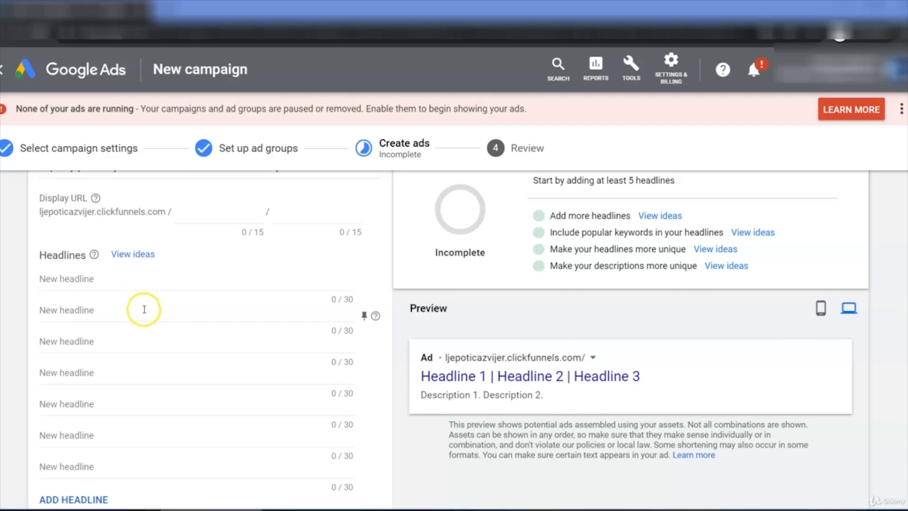
Step: Fill in the headlines What Men Secretly Want, The Missing Secret Ingredient, To Committed Love, Be His Guilty Pleasure and The TRUTH - How Men Think
{"action": "scroll", "coordinate": [144, 308], "scroll_direction": "up", "scroll_amount": 2}
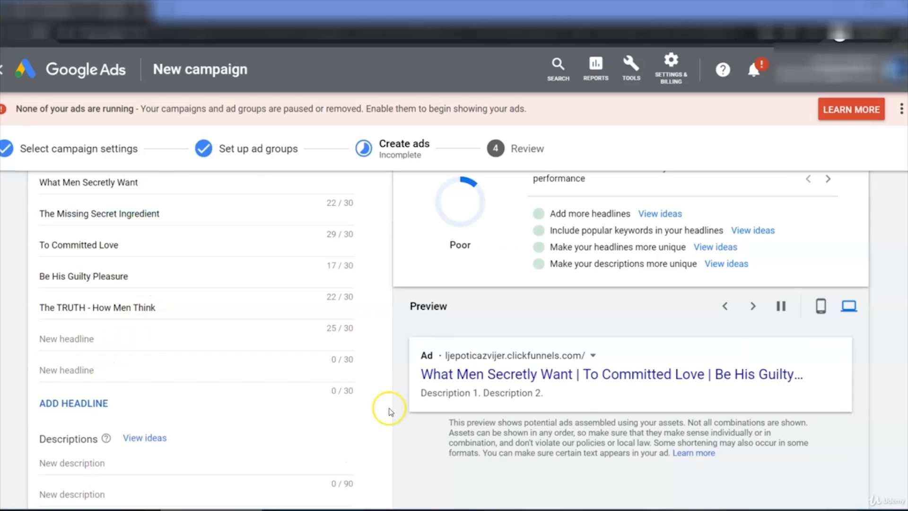
{"action": "scroll", "coordinate": [234, 340], "scroll_direction": "up", "scroll_amount": 2}
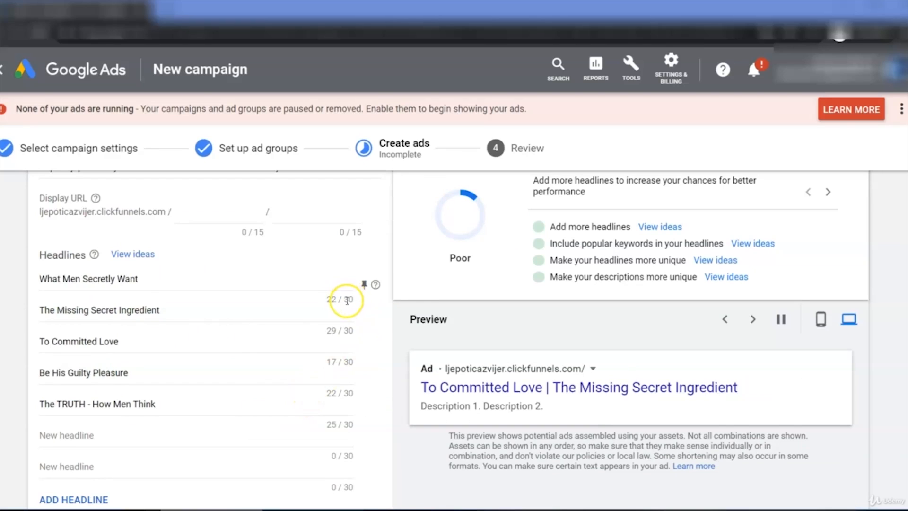
{"action": "scroll", "coordinate": [352, 303], "scroll_direction": "down", "scroll_amount": 4}
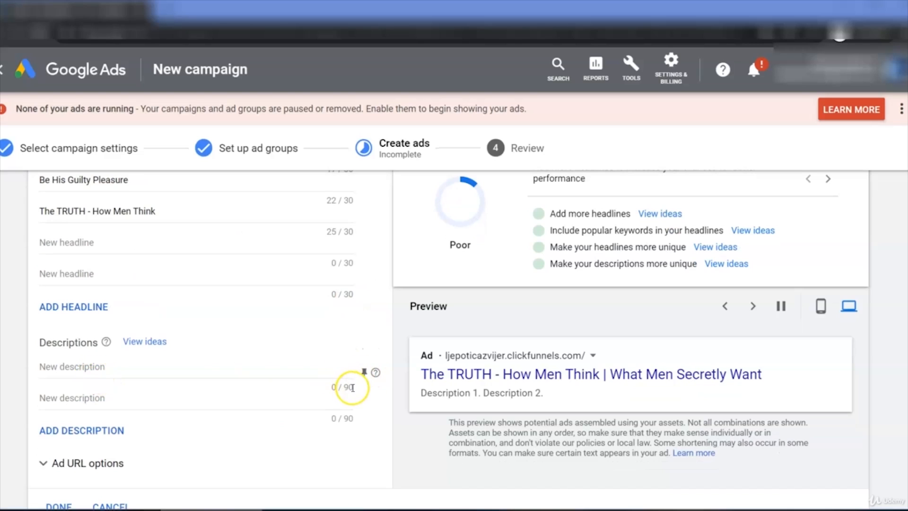
Step: Enter two descriptions ending "The REAL Reason Men Won't Commit To You" and "A Sexy Challenge No Man Can Resist", and save the ad
{"action": "left_click", "coordinate": [348, 387]}
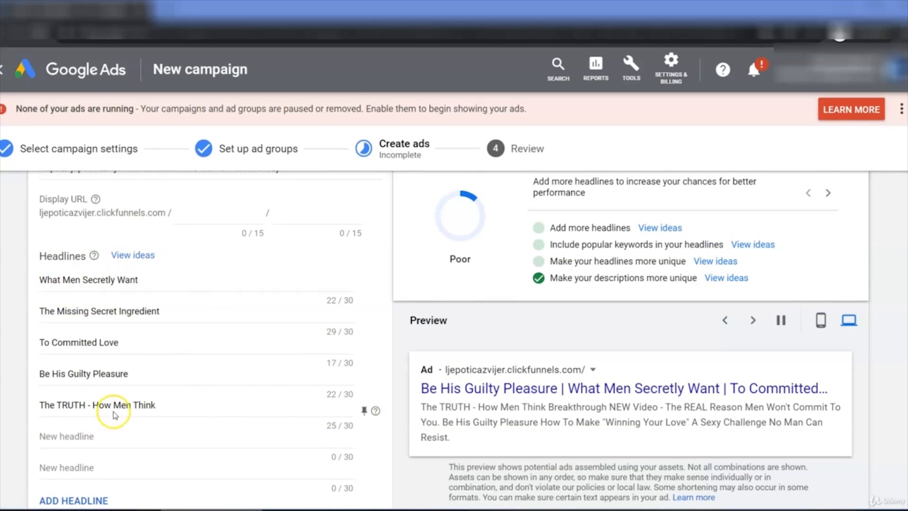
{"action": "scroll", "coordinate": [117, 398], "scroll_direction": "down", "scroll_amount": 4}
{"action": "scroll", "coordinate": [148, 399], "scroll_direction": "down", "scroll_amount": 2}
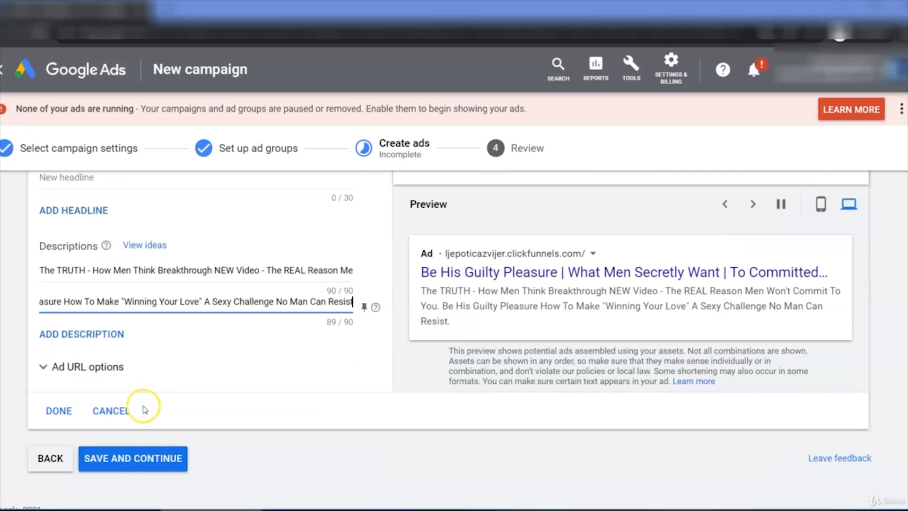
{"action": "left_click", "coordinate": [150, 466]}
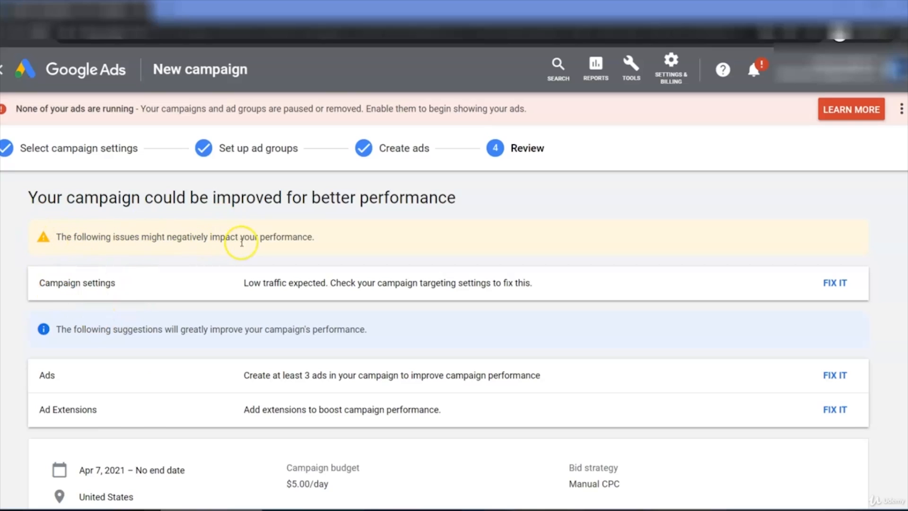
Step: Check the campaign's suggestions and its budget, bidding and objective summary, and publish the campaign
{"action": "scroll", "coordinate": [250, 243], "scroll_direction": "down", "scroll_amount": 2}
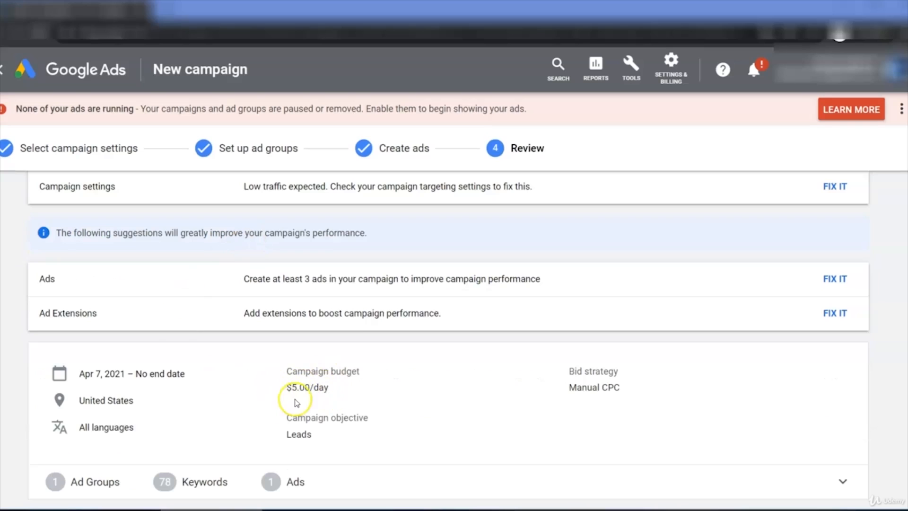
{"action": "scroll", "coordinate": [363, 393], "scroll_direction": "down", "scroll_amount": 2}
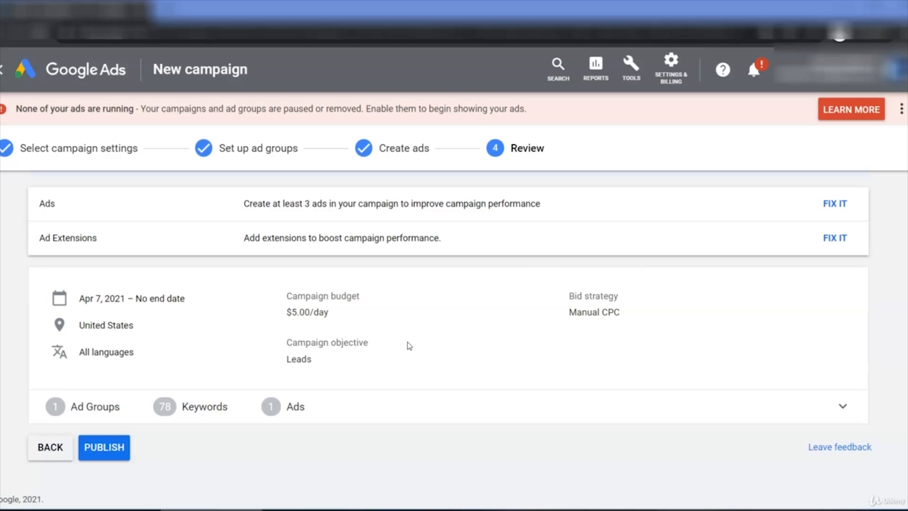
{"action": "left_click", "coordinate": [117, 452]}
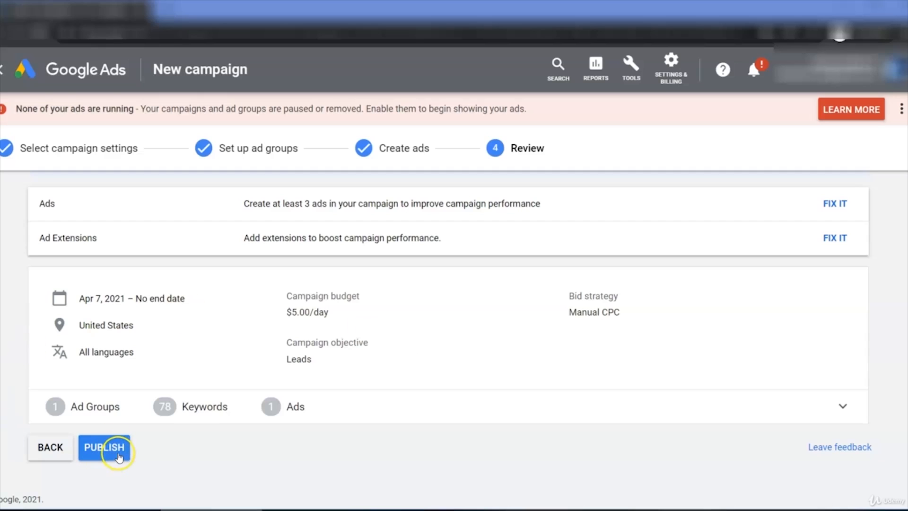